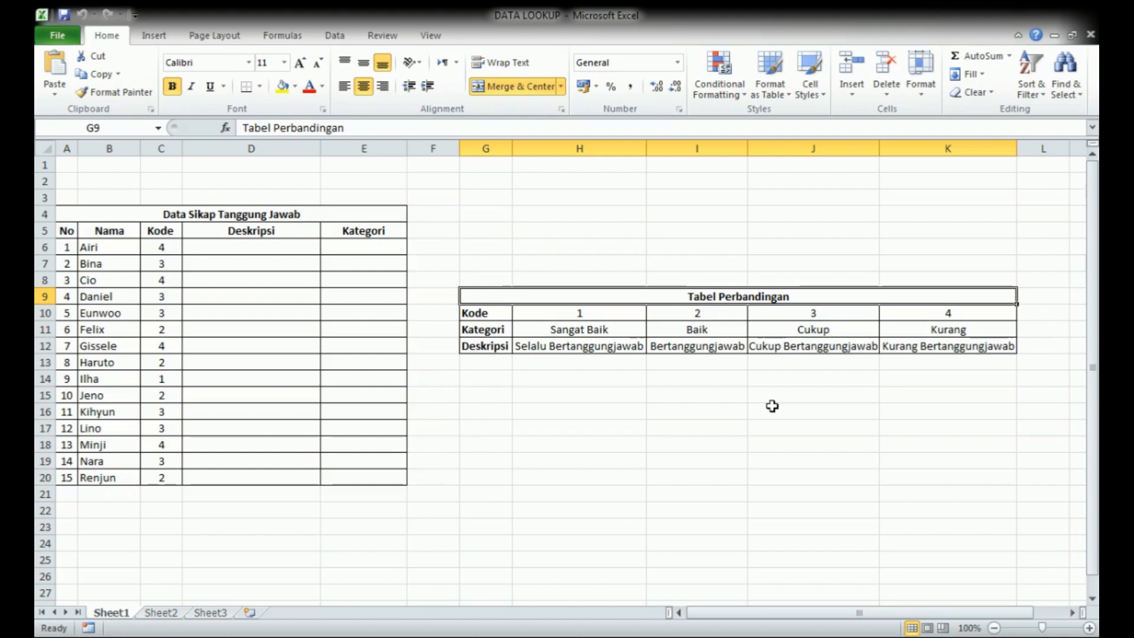
left_click_drag(489, 299, 683, 345)
left_click(643, 380)
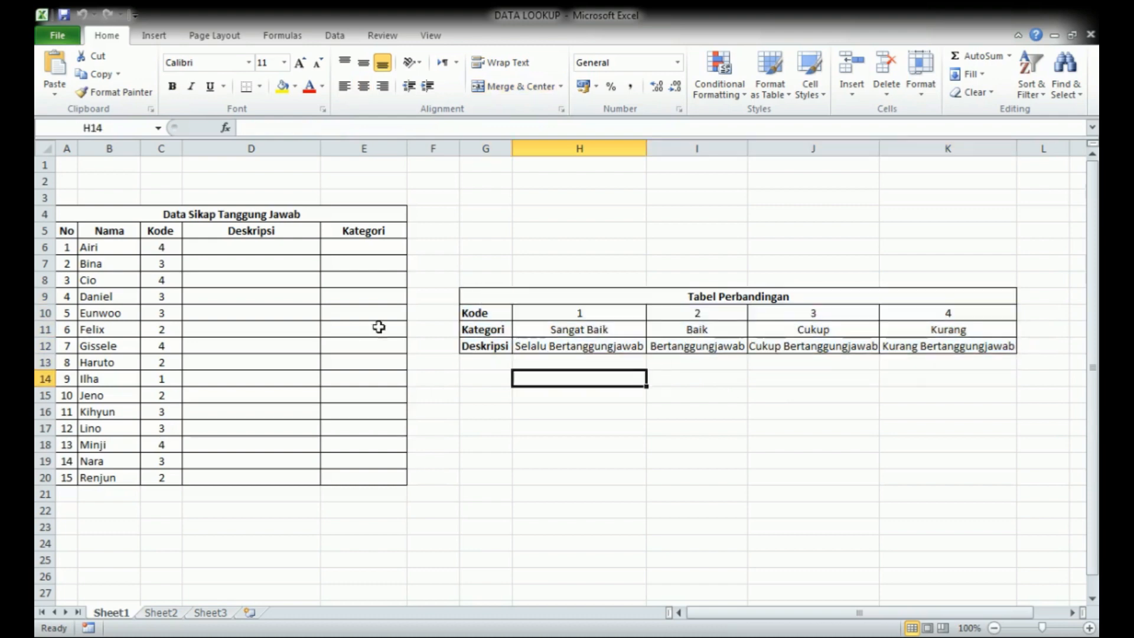
Enter =HLOOKUP(C6;$G$10:$K$12;3) in D6, the first Deskripsi cell, and fill it down to D20
left_click(238, 246)
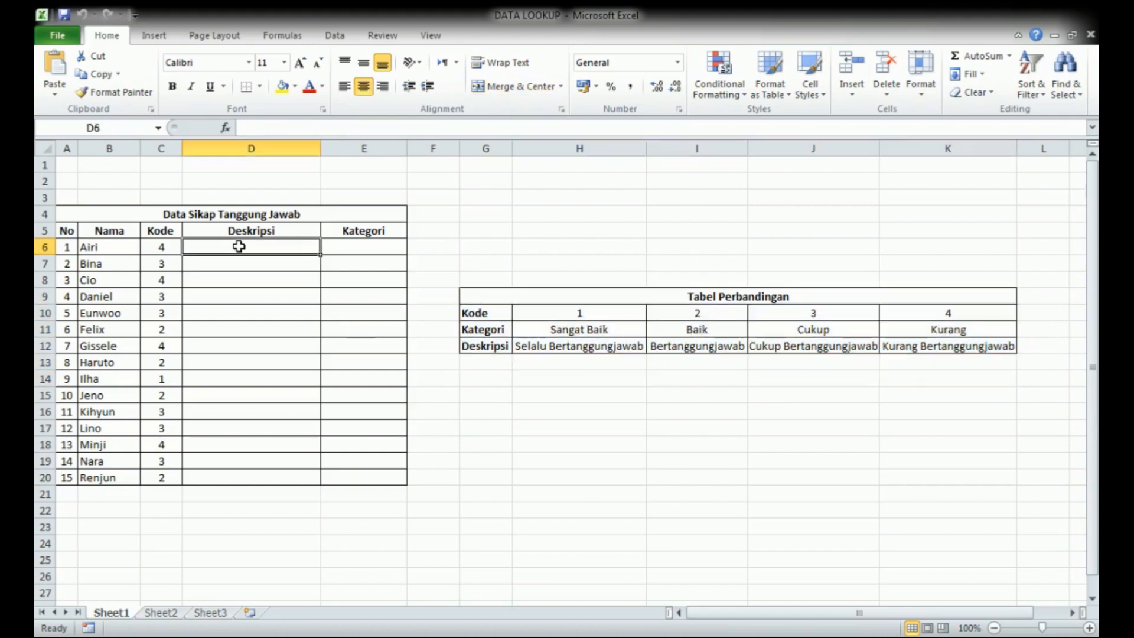
left_click(273, 128)
type("=")
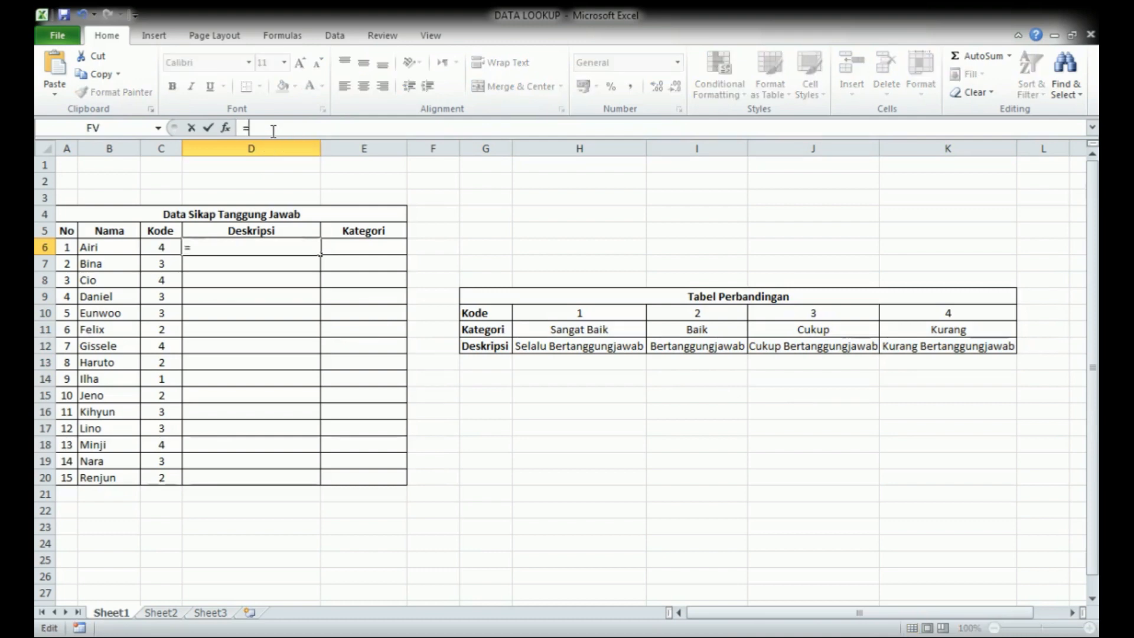
type("hlookup")
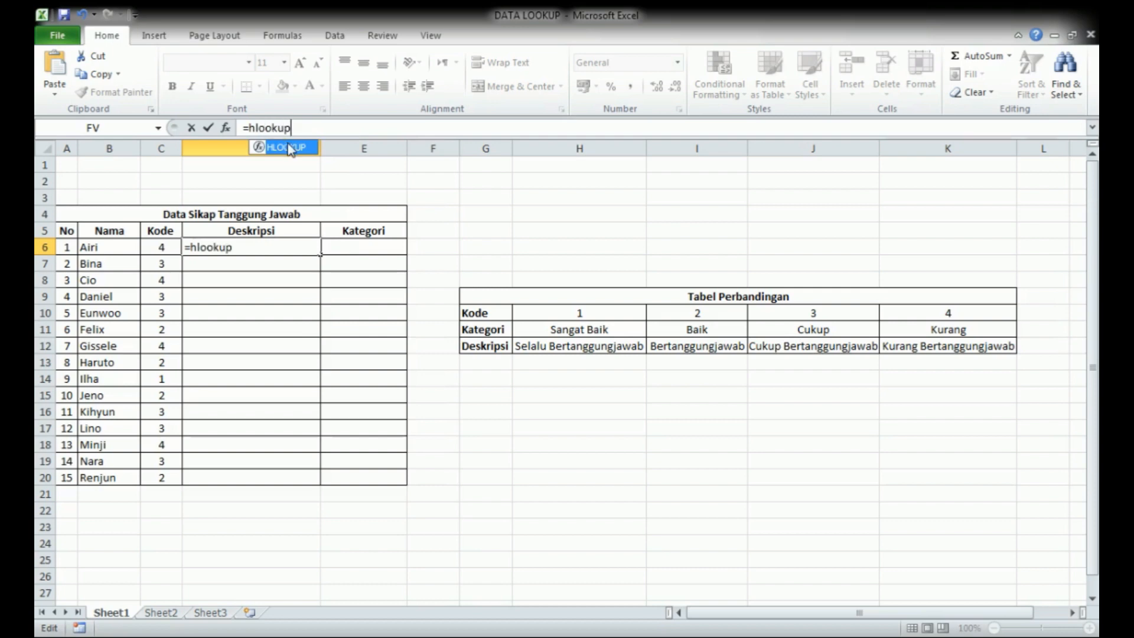
double_click(286, 147)
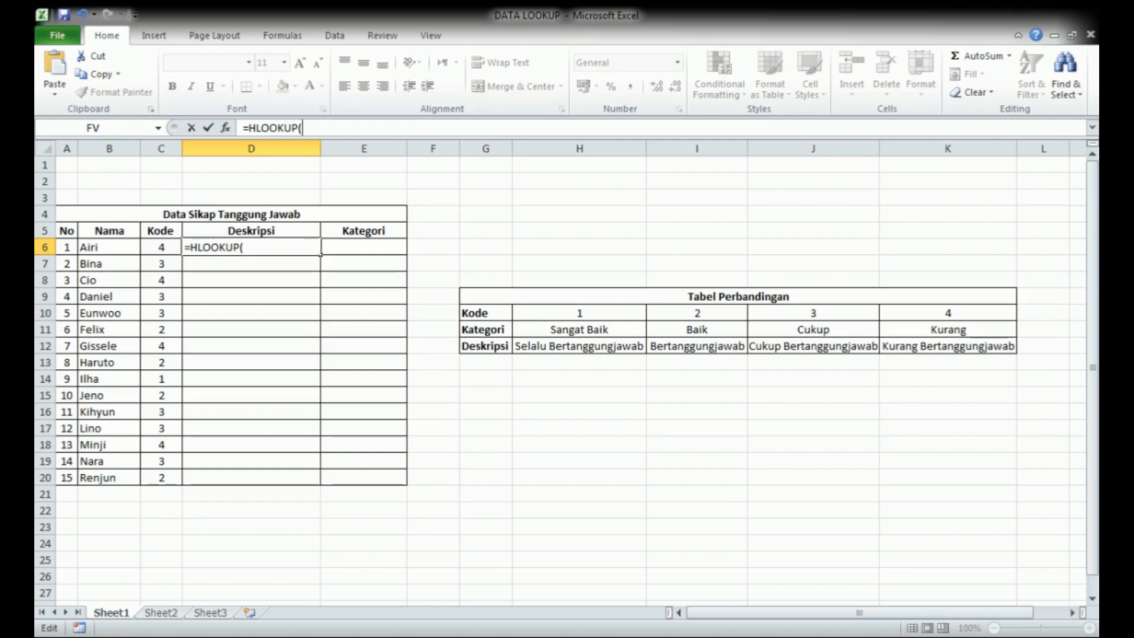
left_click(164, 245)
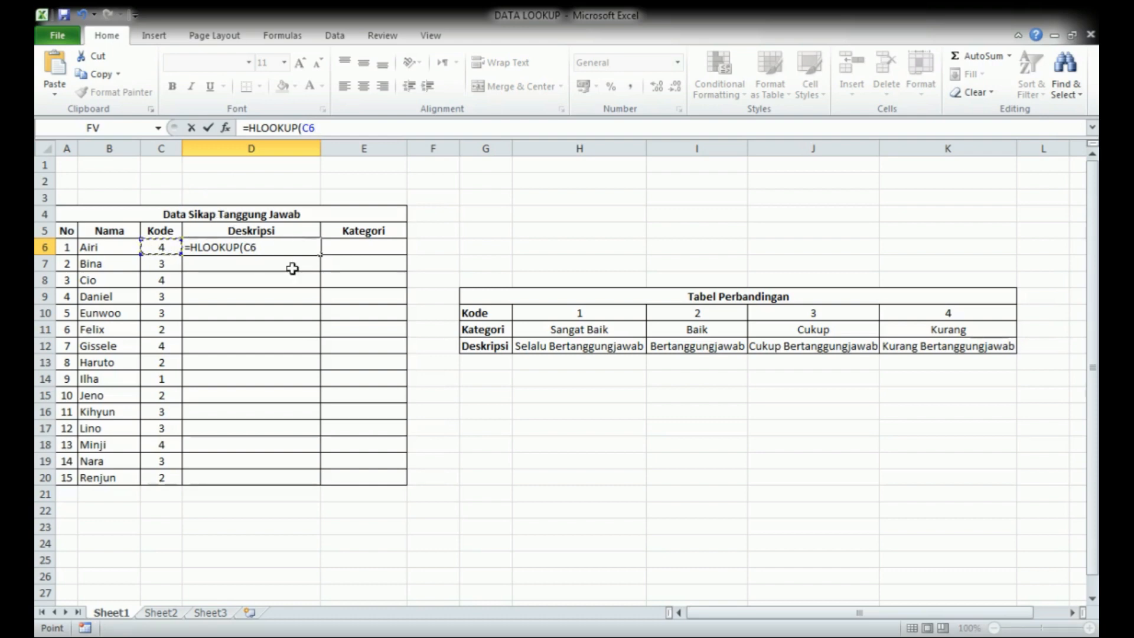
type(";")
left_click(475, 314)
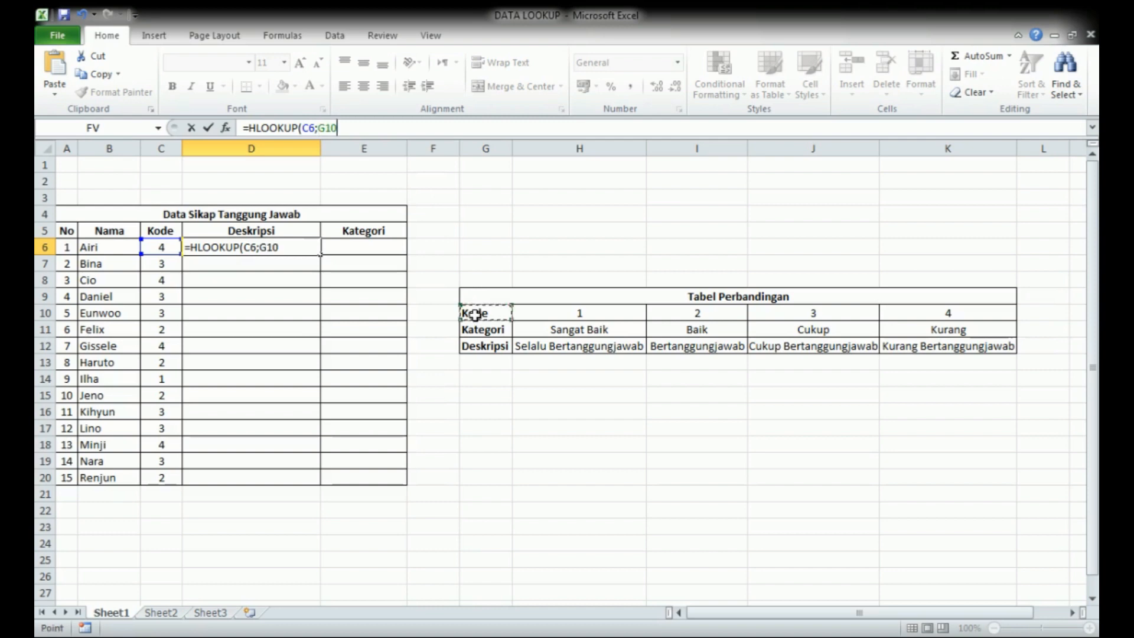
left_click_drag(475, 315, 945, 343)
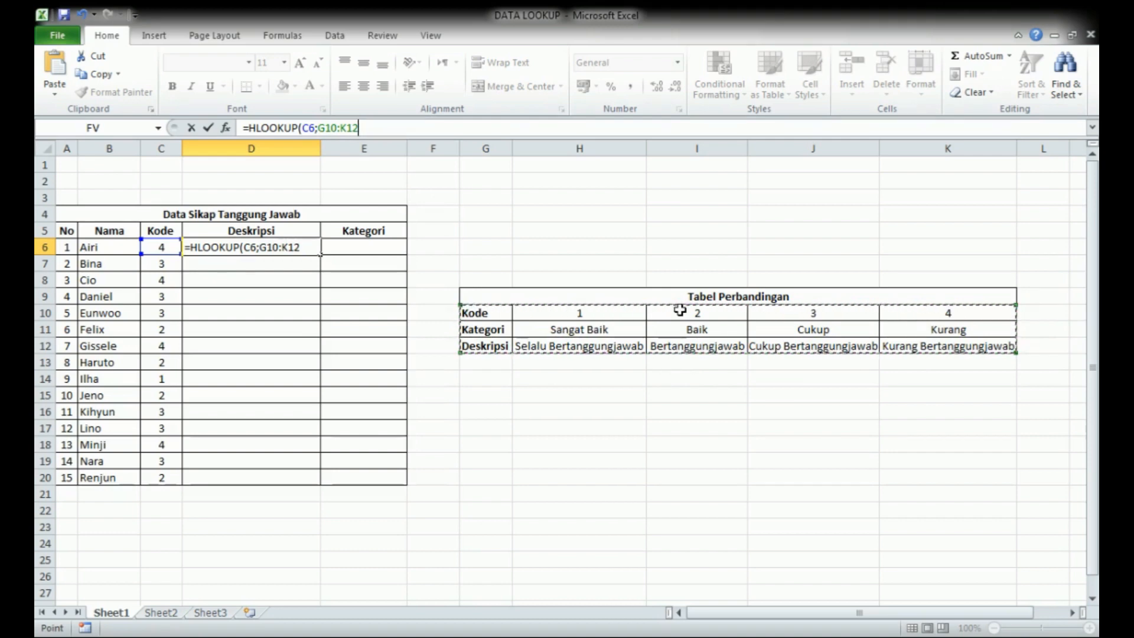
key("F4")
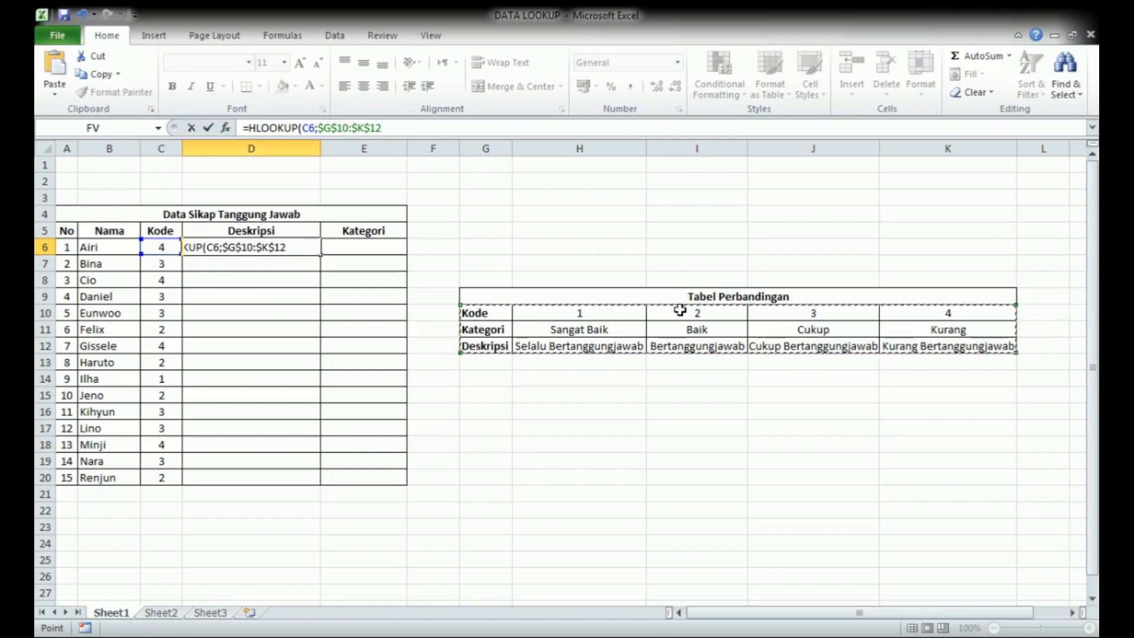
type(";")
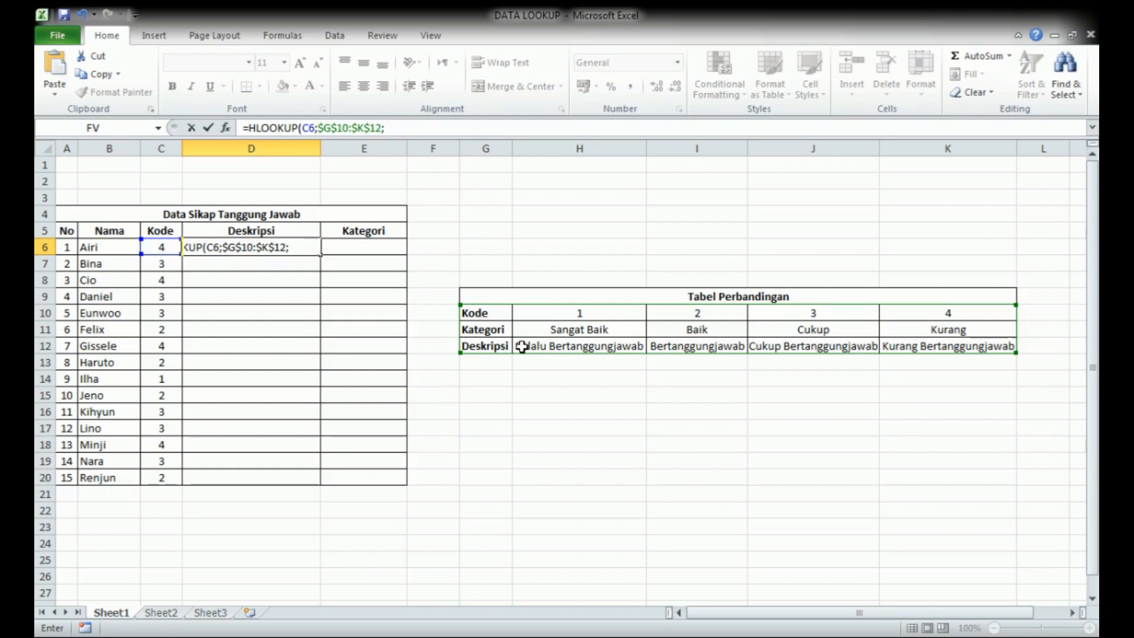
type("3)")
key("Return")
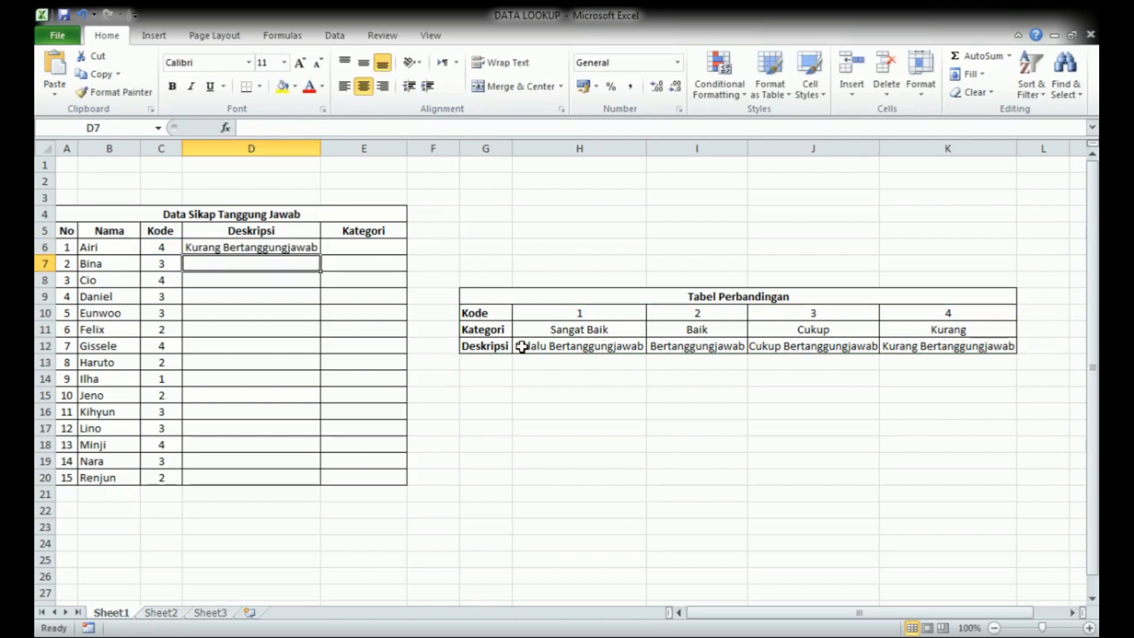
left_click(313, 246)
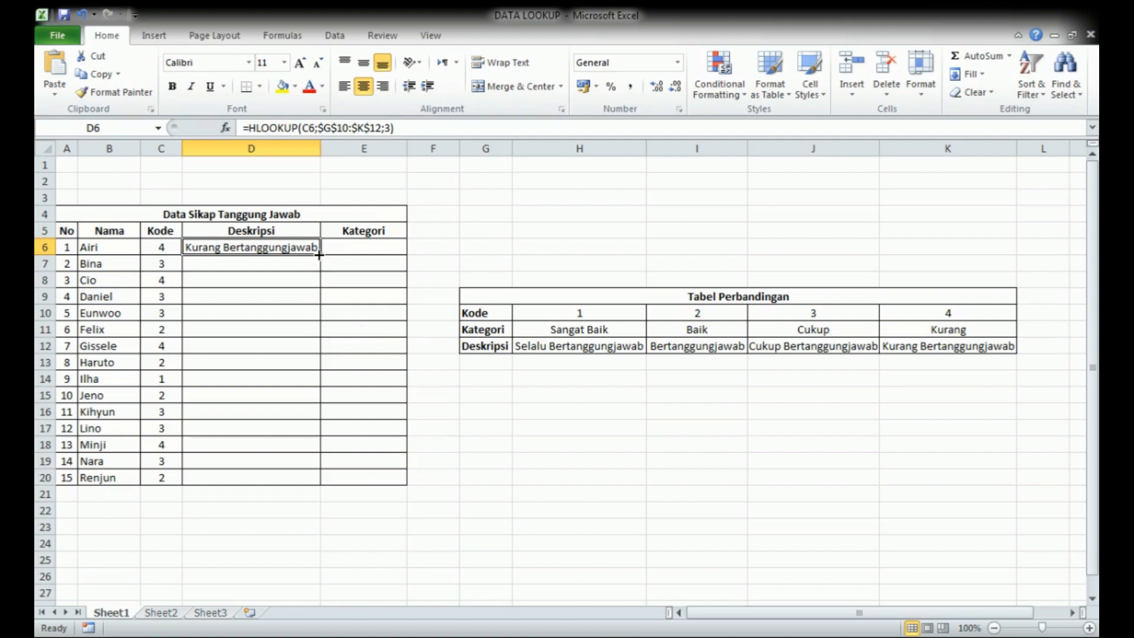
left_click_drag(318, 255, 305, 480)
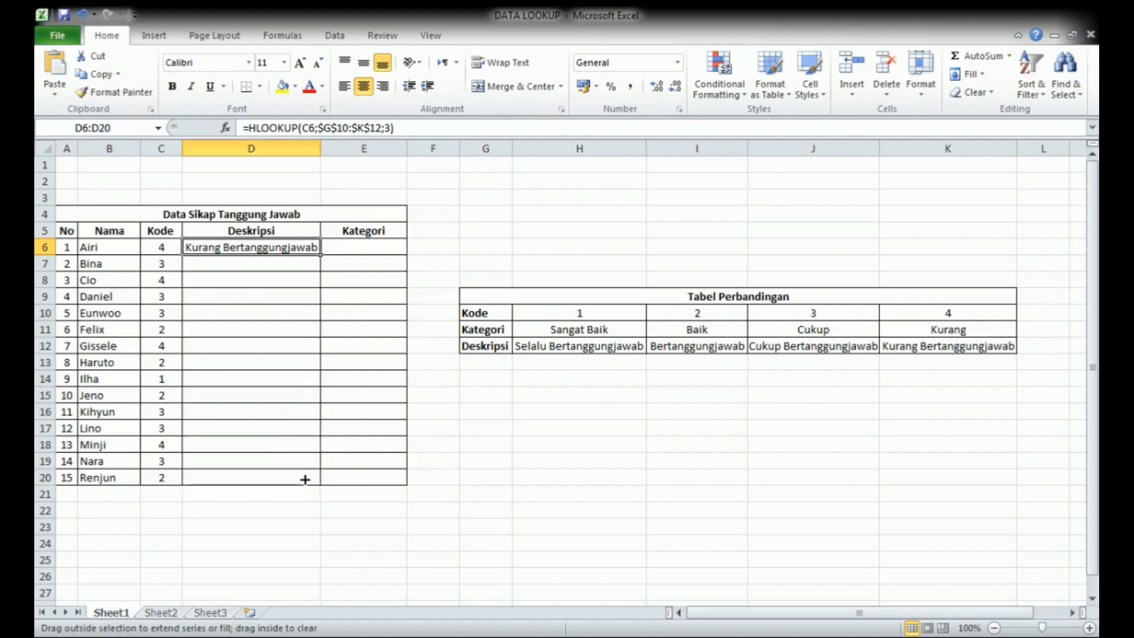
Enter =HLOOKUP(C6;$G$10:$K$12;2) in E6, the first Kategori cell, and fill it down to E20
left_click(371, 250)
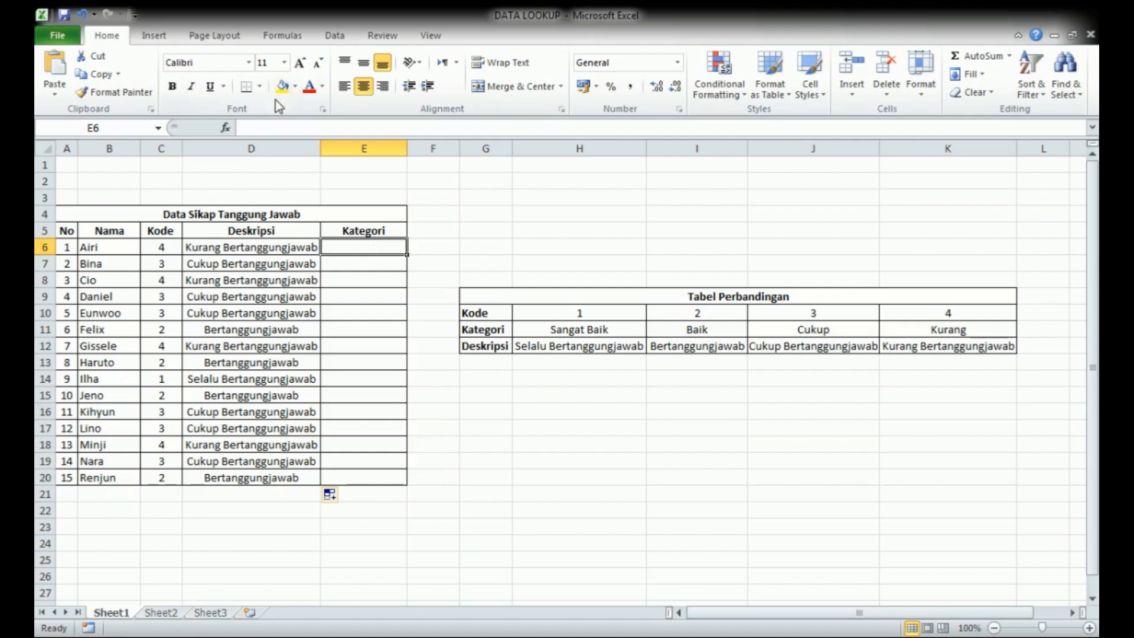
left_click(262, 129)
type("=")
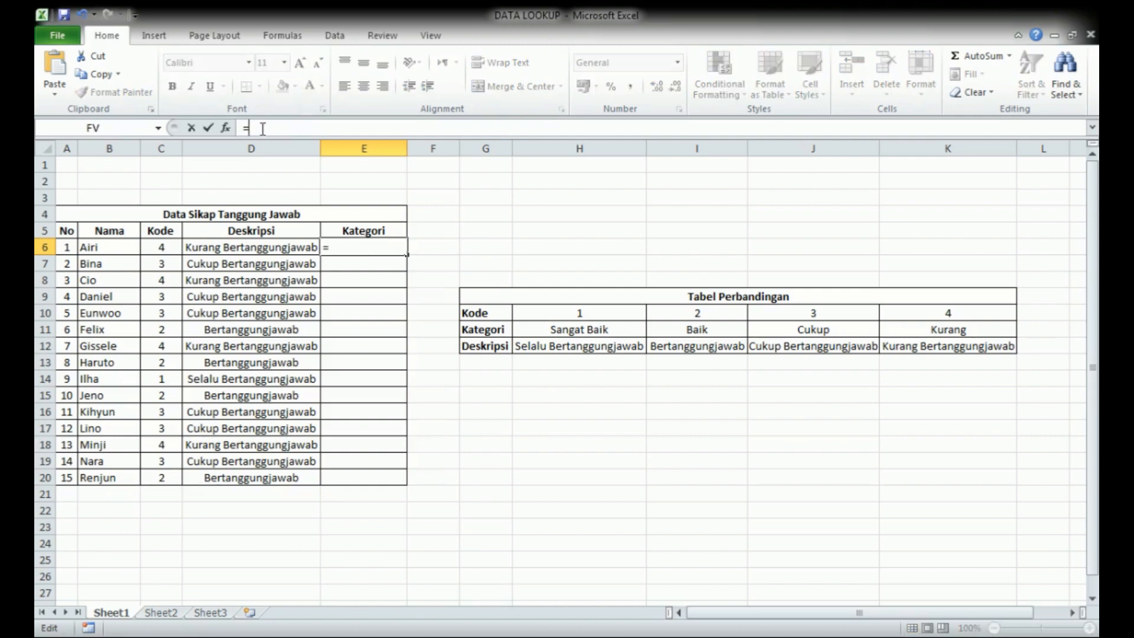
type("hloo")
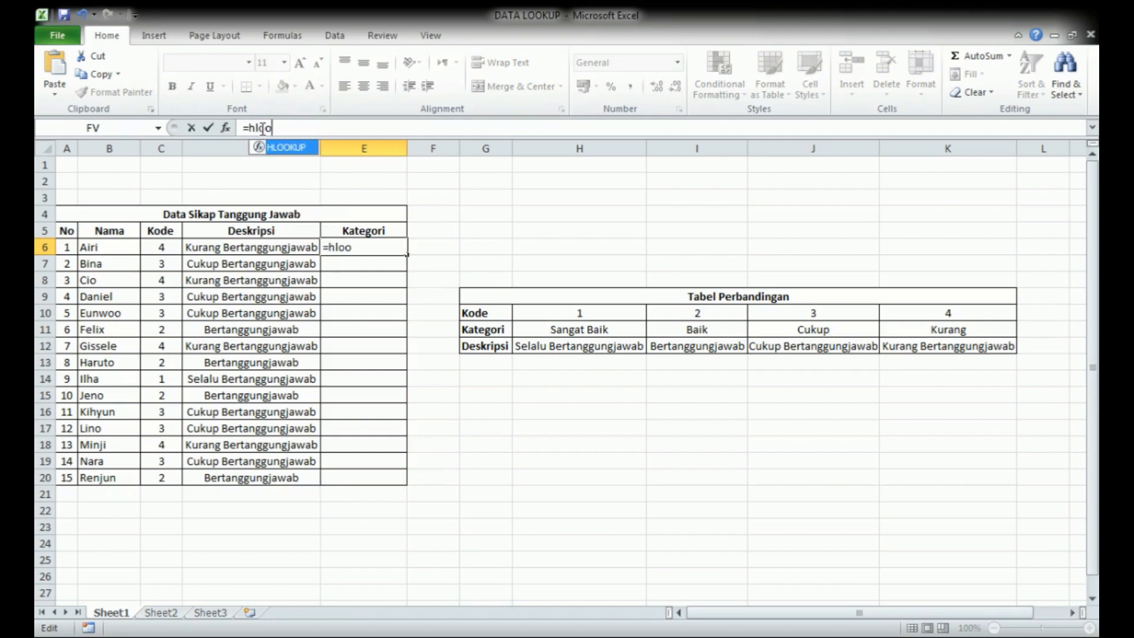
key("Tab")
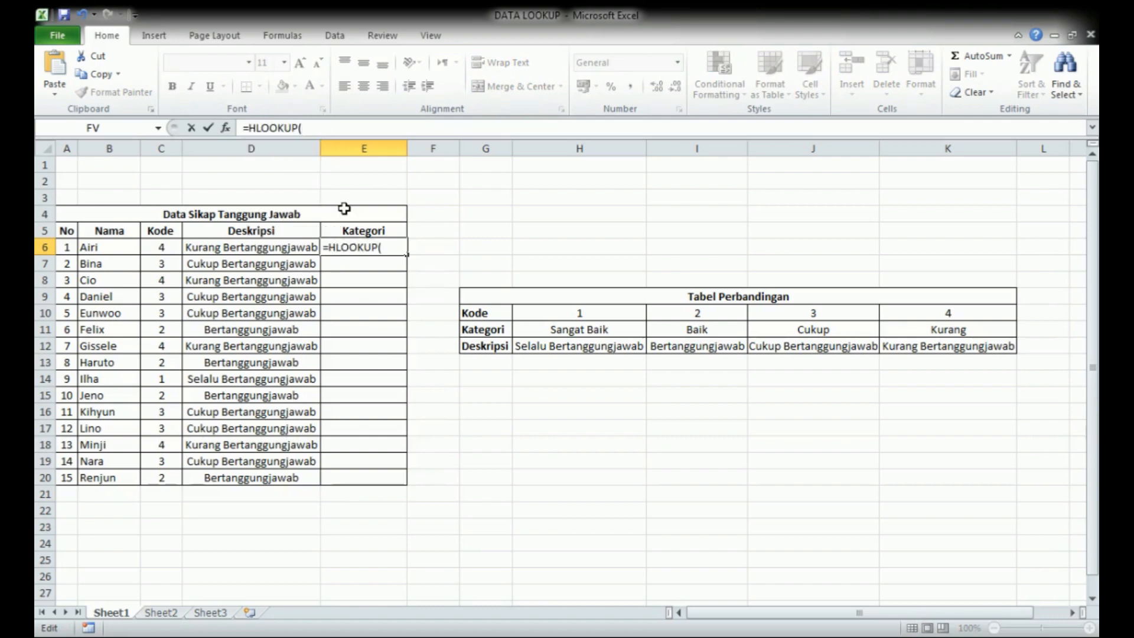
left_click(391, 249)
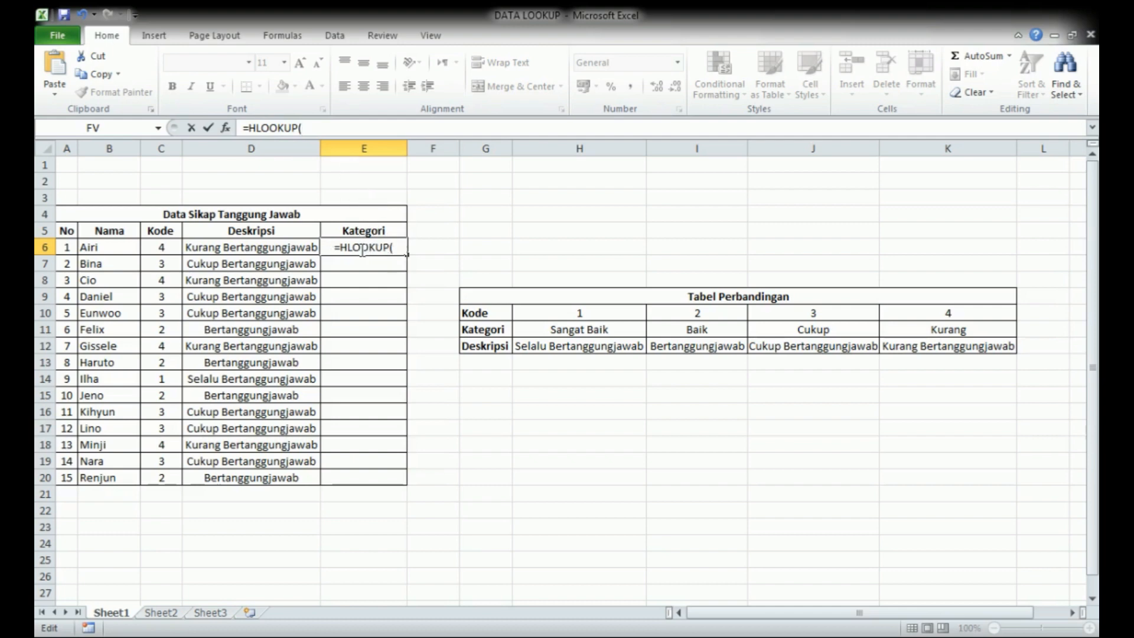
left_click(162, 247)
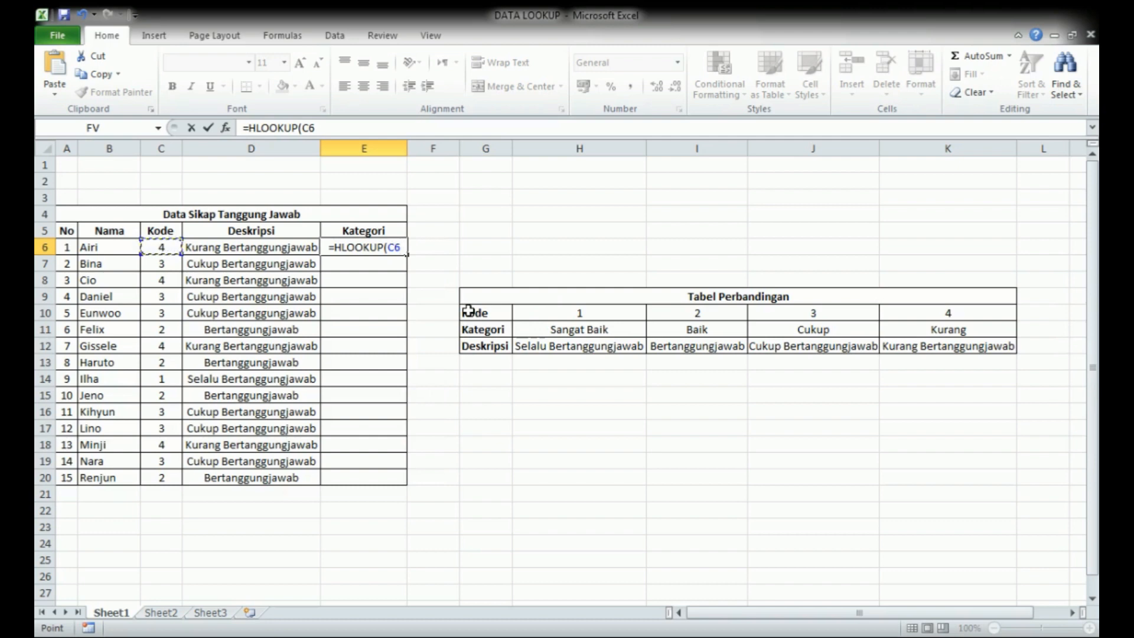
type(";")
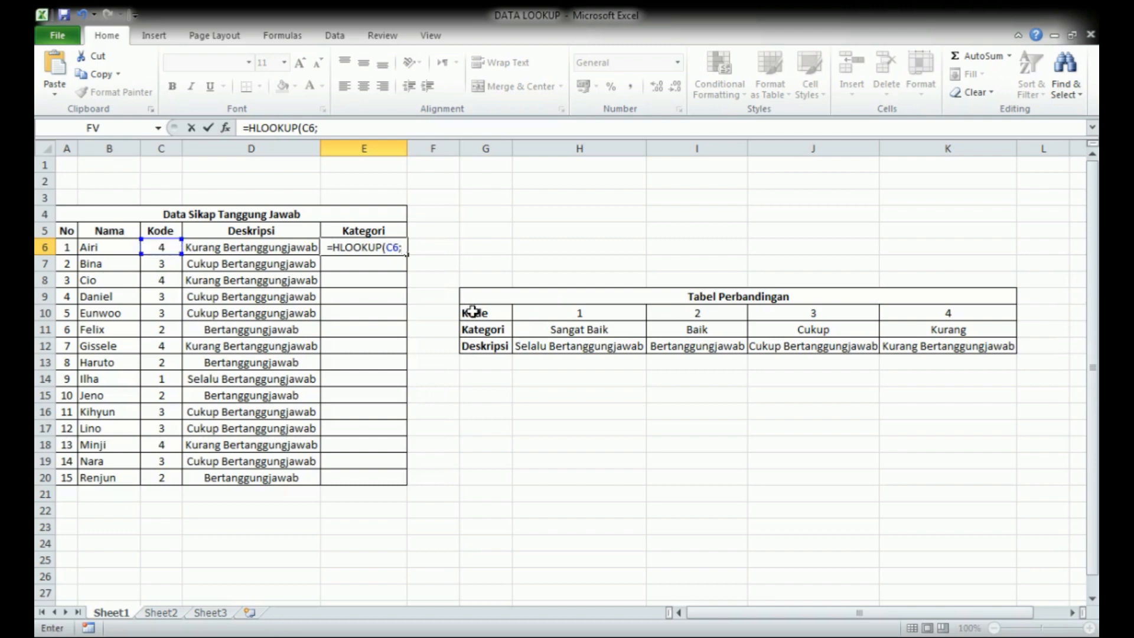
left_click_drag(468, 310, 940, 349)
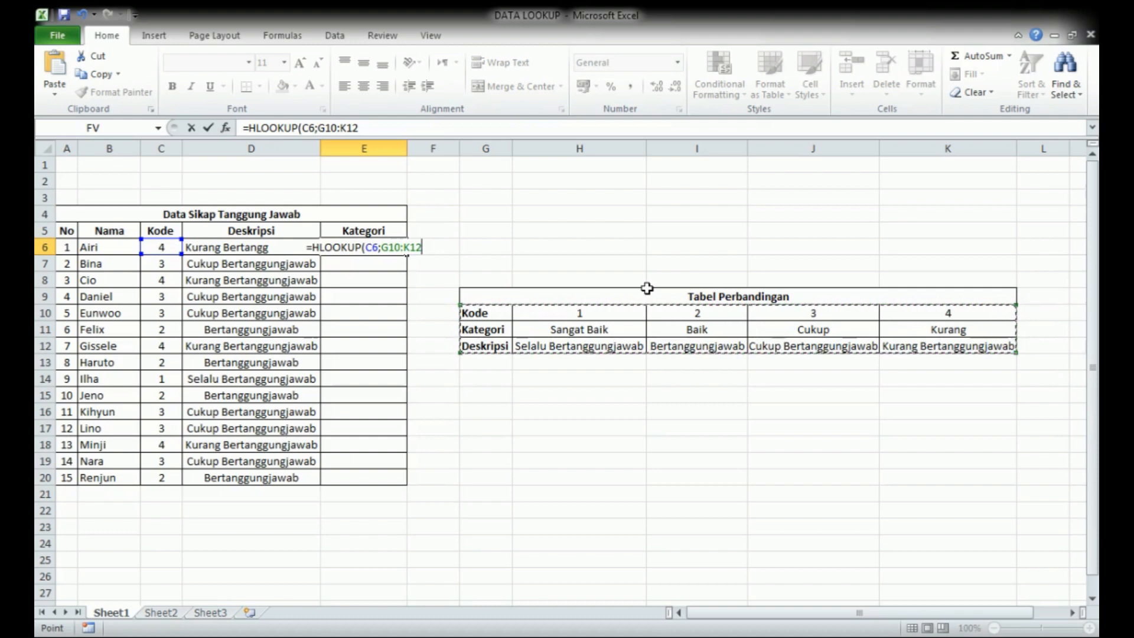
key("F4")
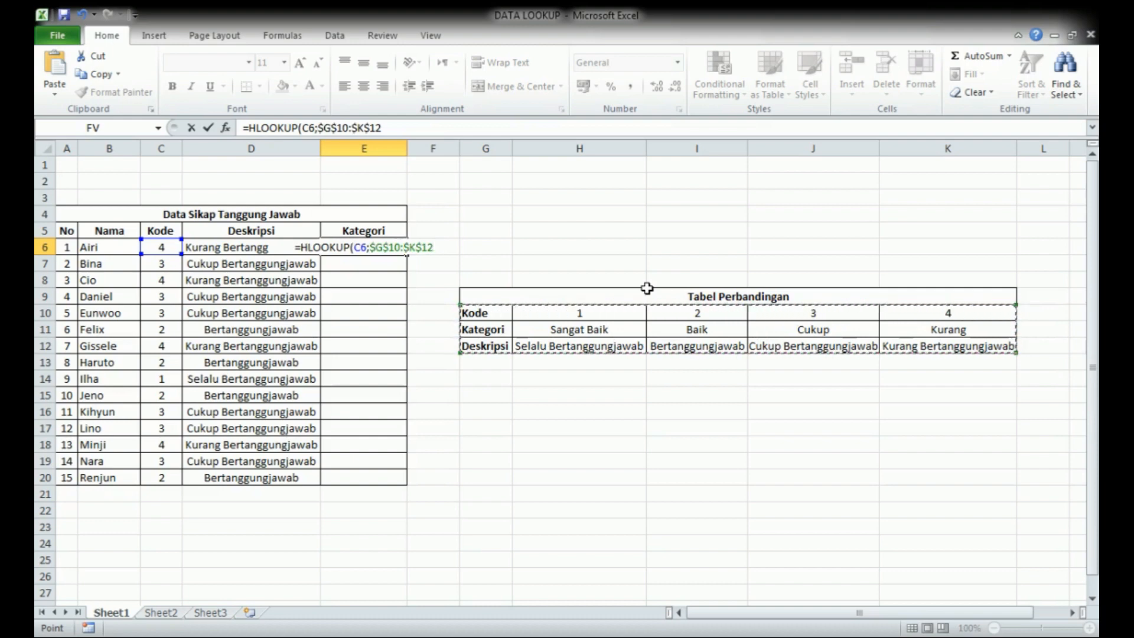
type(";")
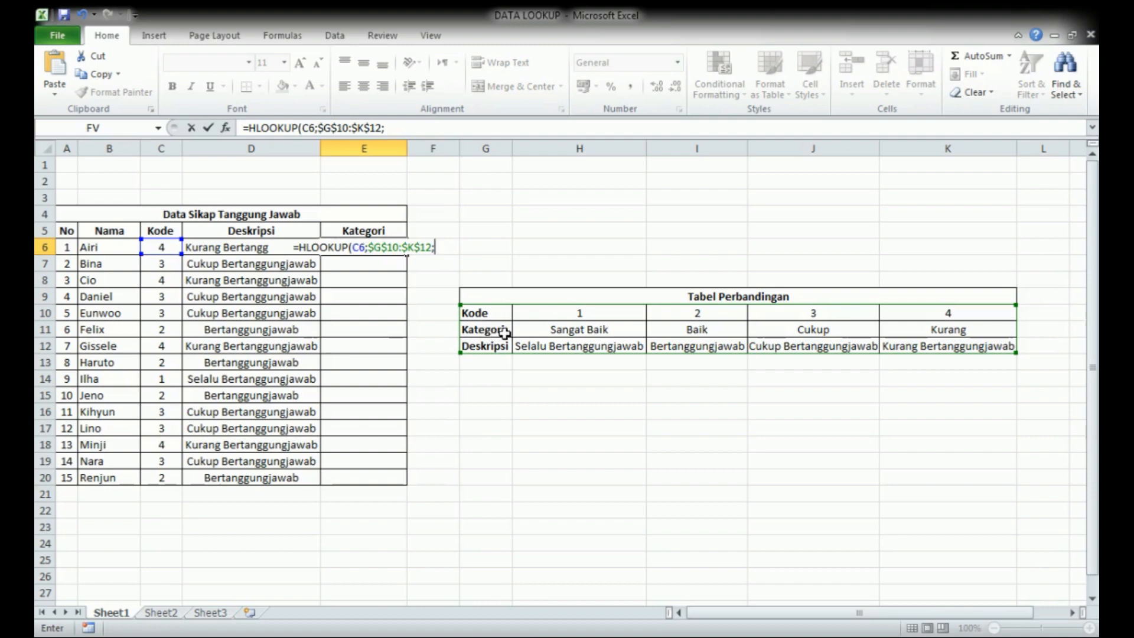
left_click(398, 128)
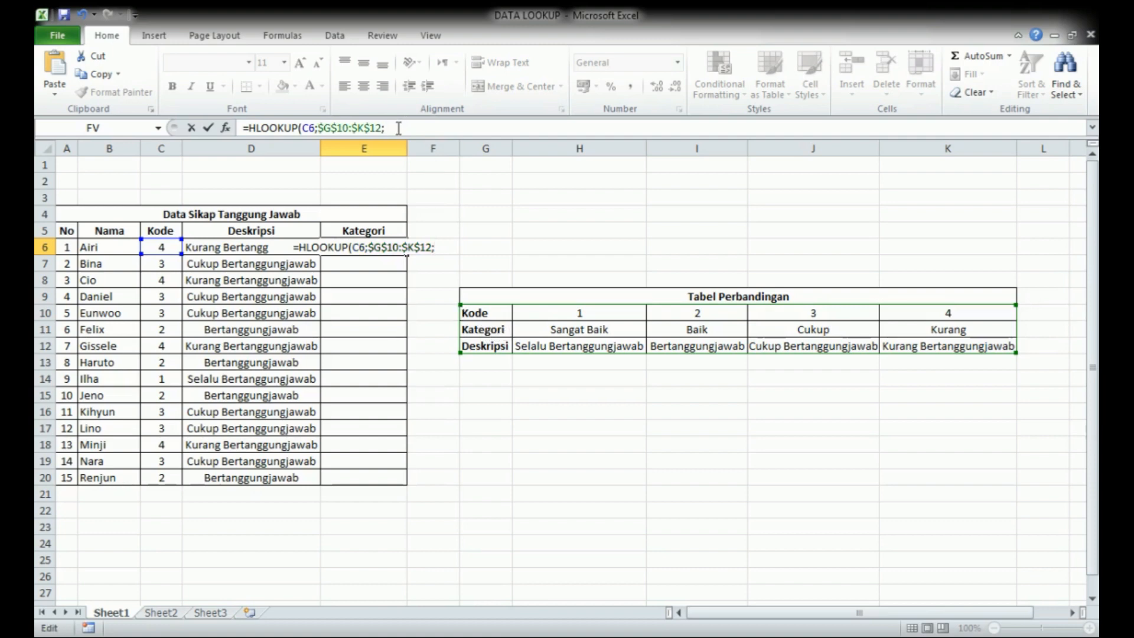
type("2)")
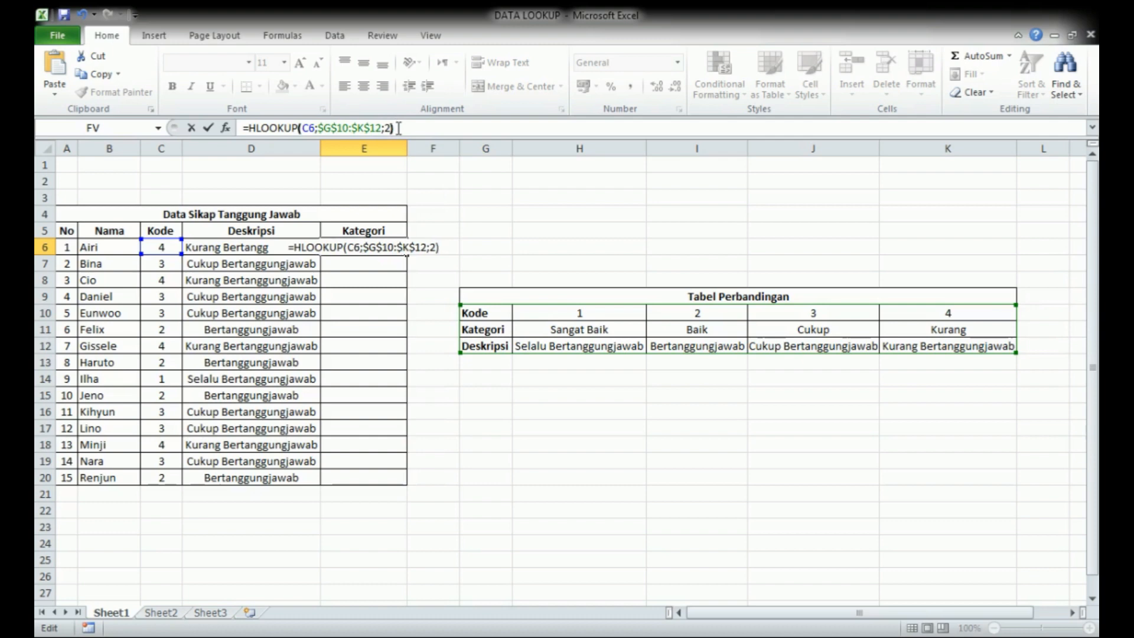
key("Return")
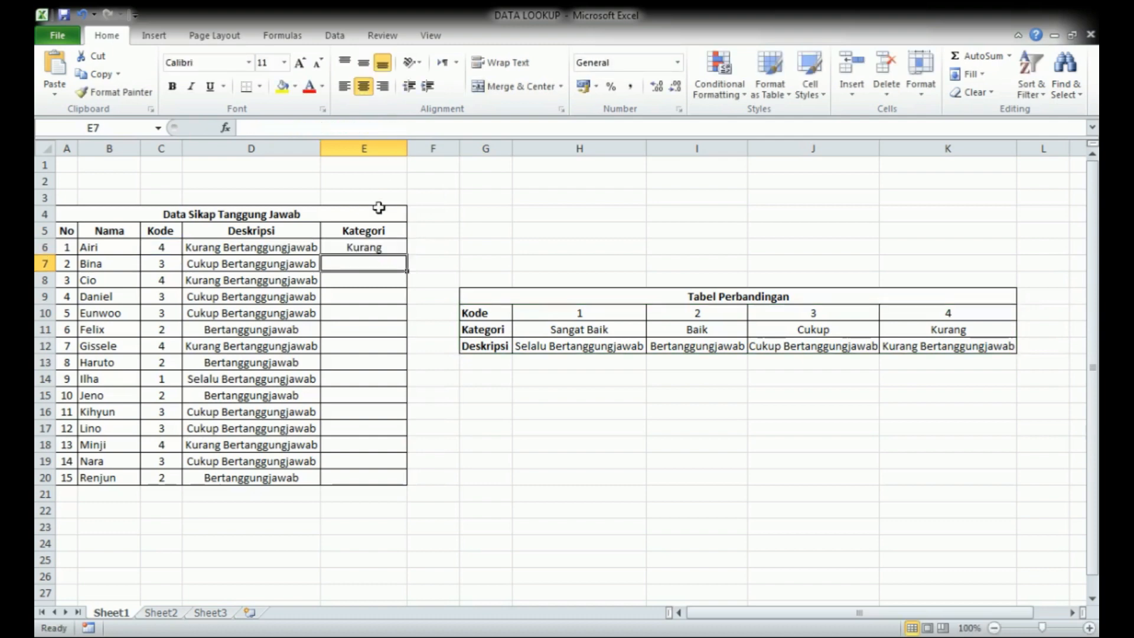
left_click(383, 247)
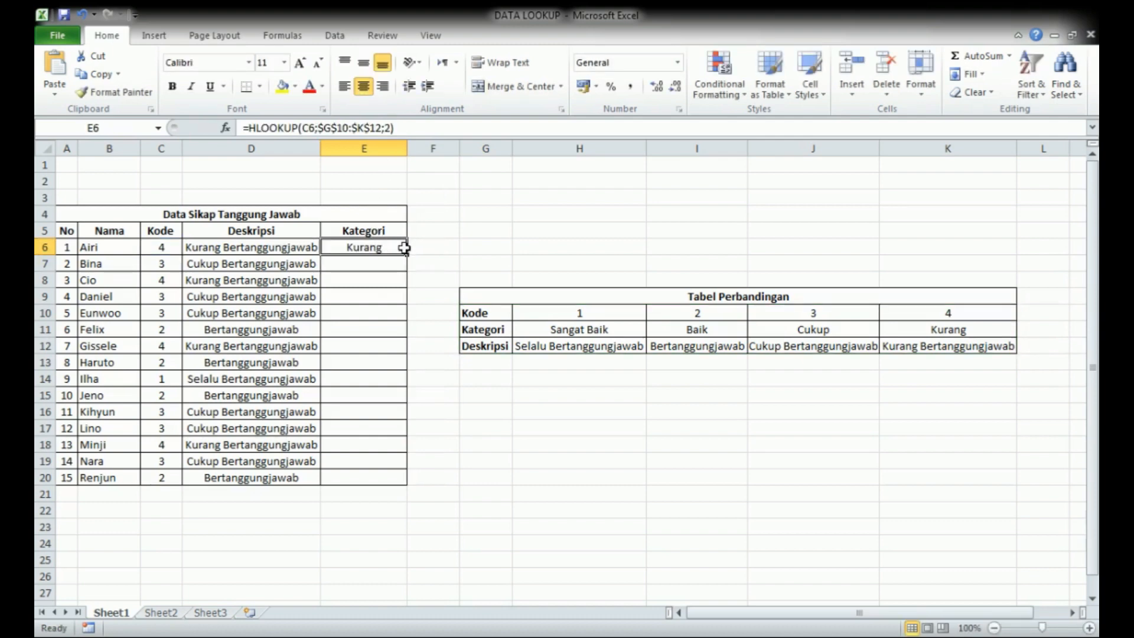
left_click_drag(406, 261, 401, 480)
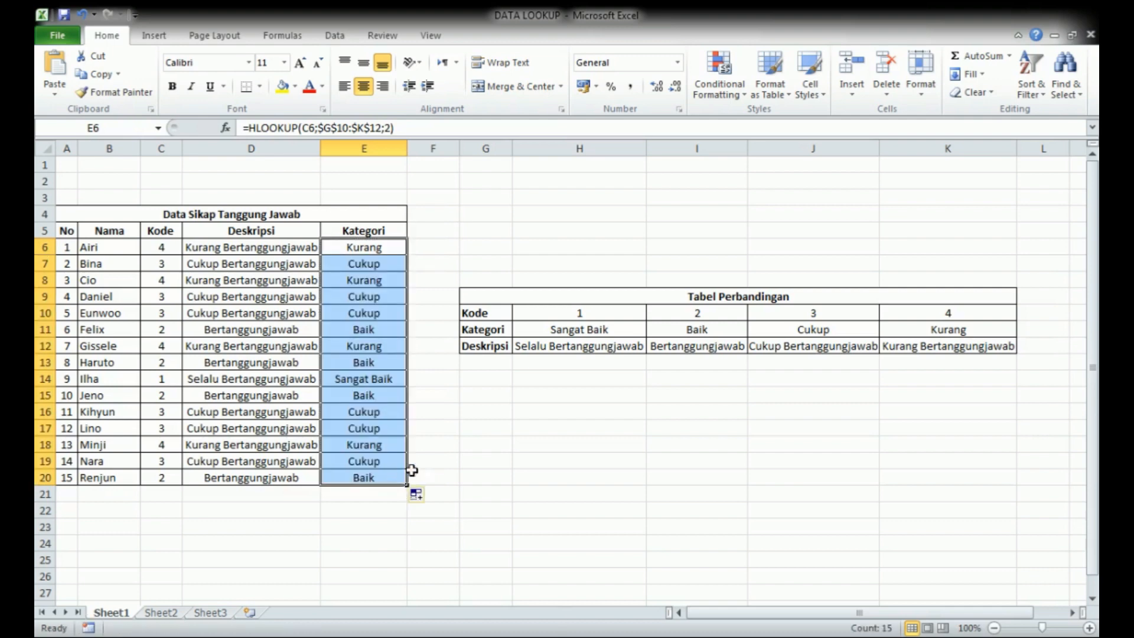
left_click(443, 459)
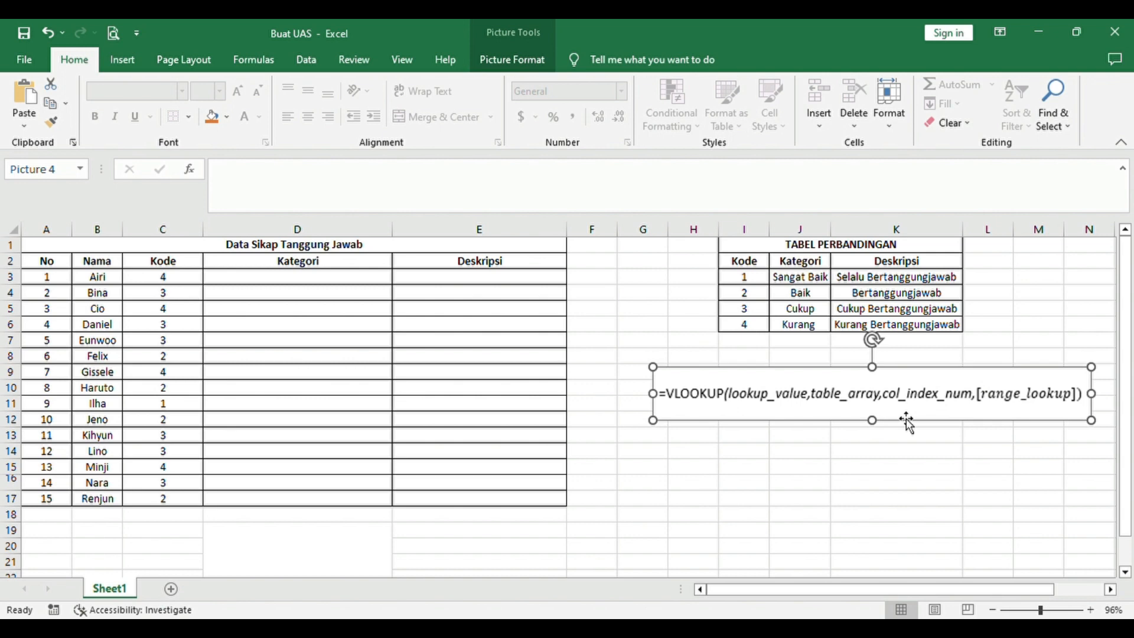
Review the Data Sikap Tanggung Jawab table's title and its No, Nama, Kode, Kategori and Deskripsi column headers in the Buat UAS workbook
left_click(386, 251)
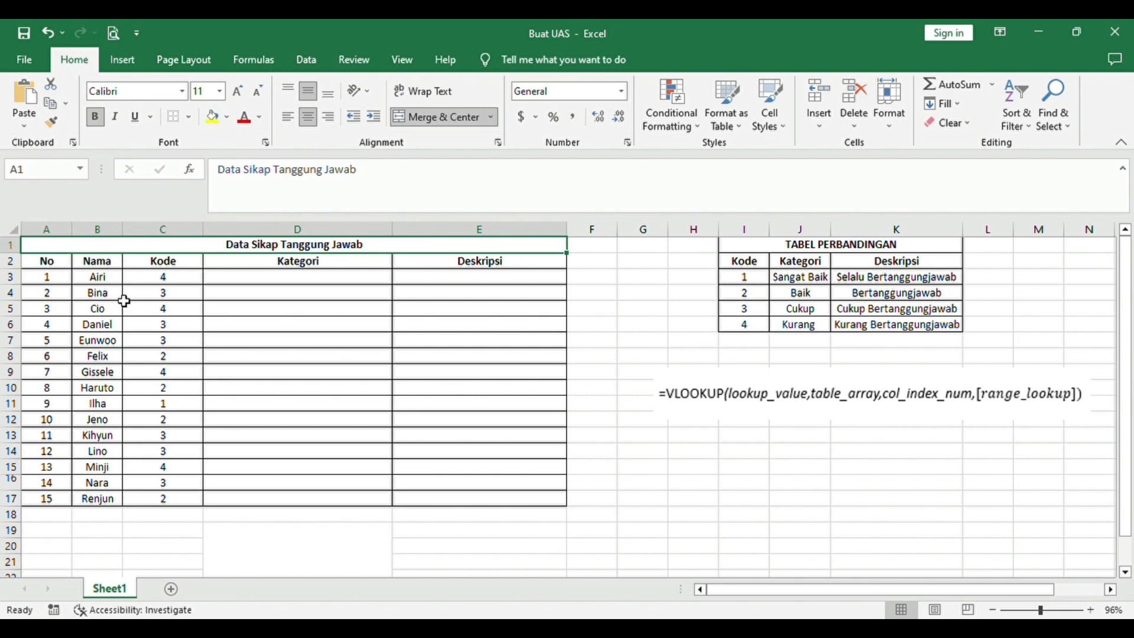
left_click(66, 266)
left_click(99, 266)
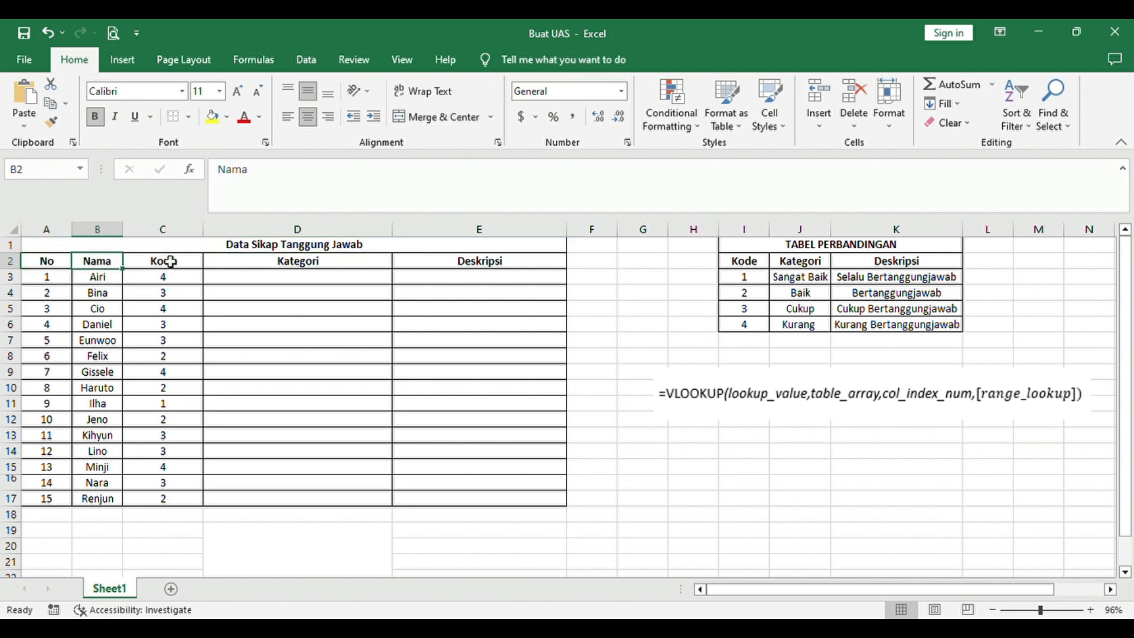
left_click(160, 261)
left_click(297, 265)
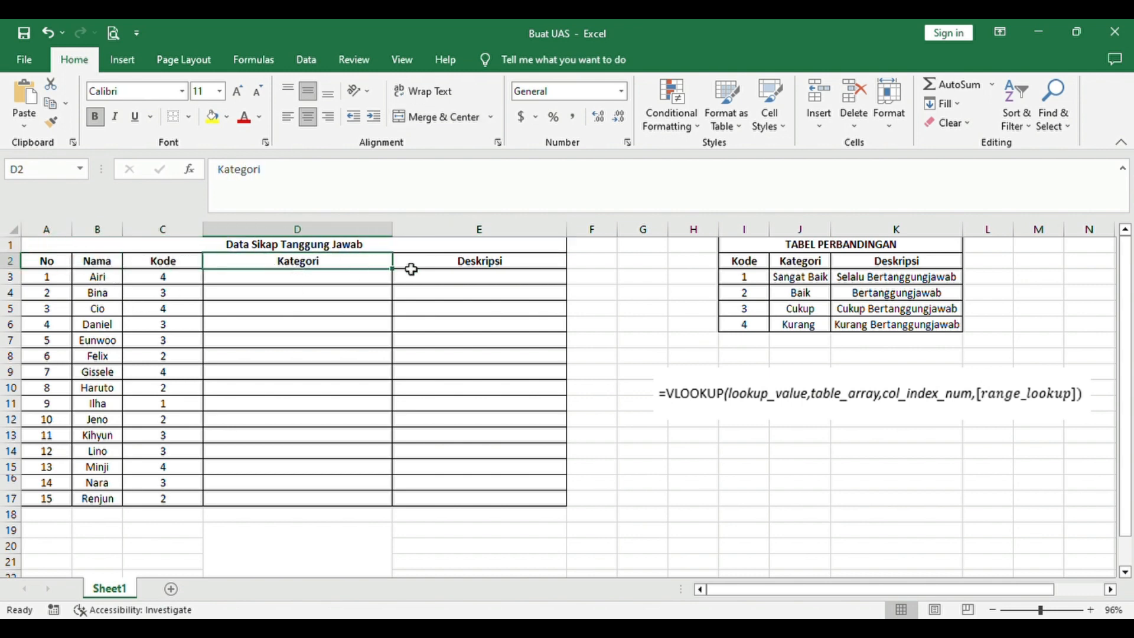
left_click(445, 267)
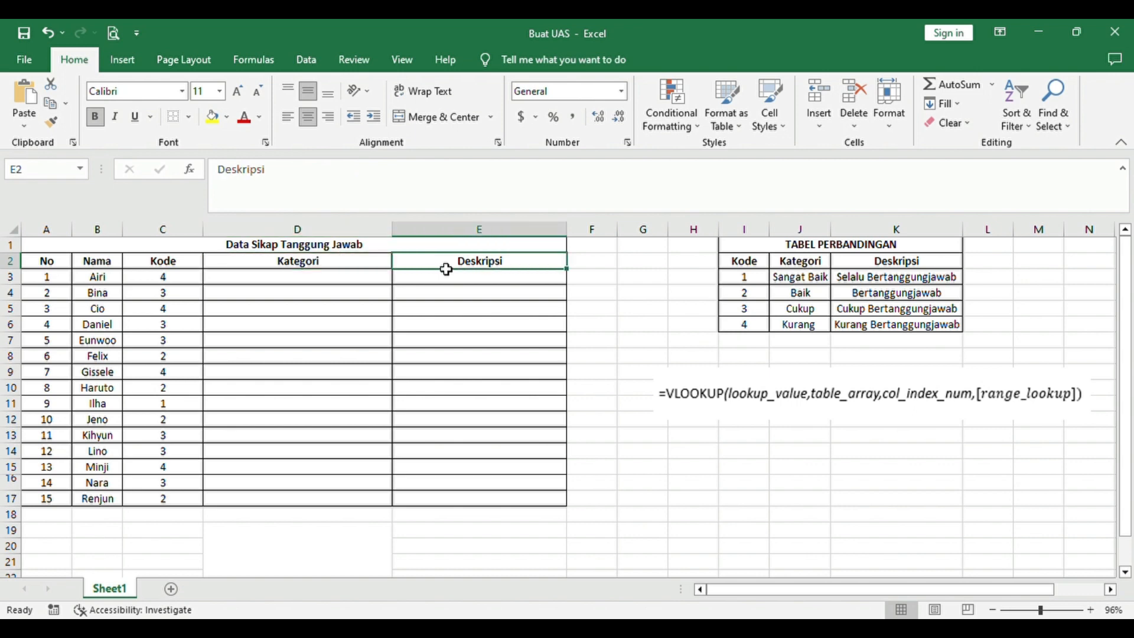
left_click(53, 269)
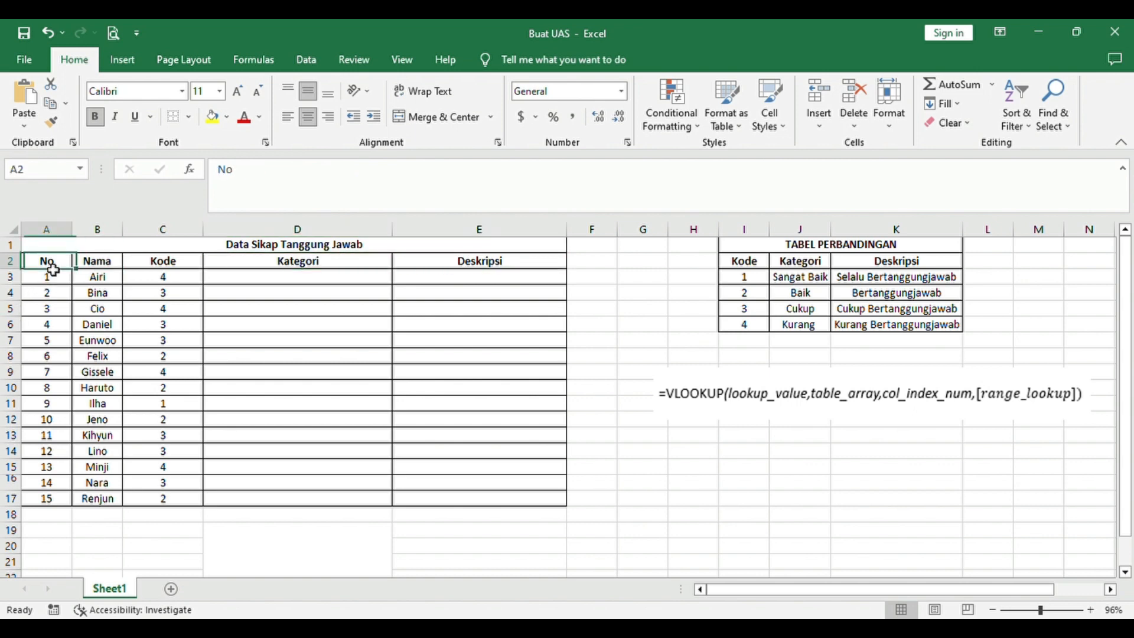
left_click(112, 270)
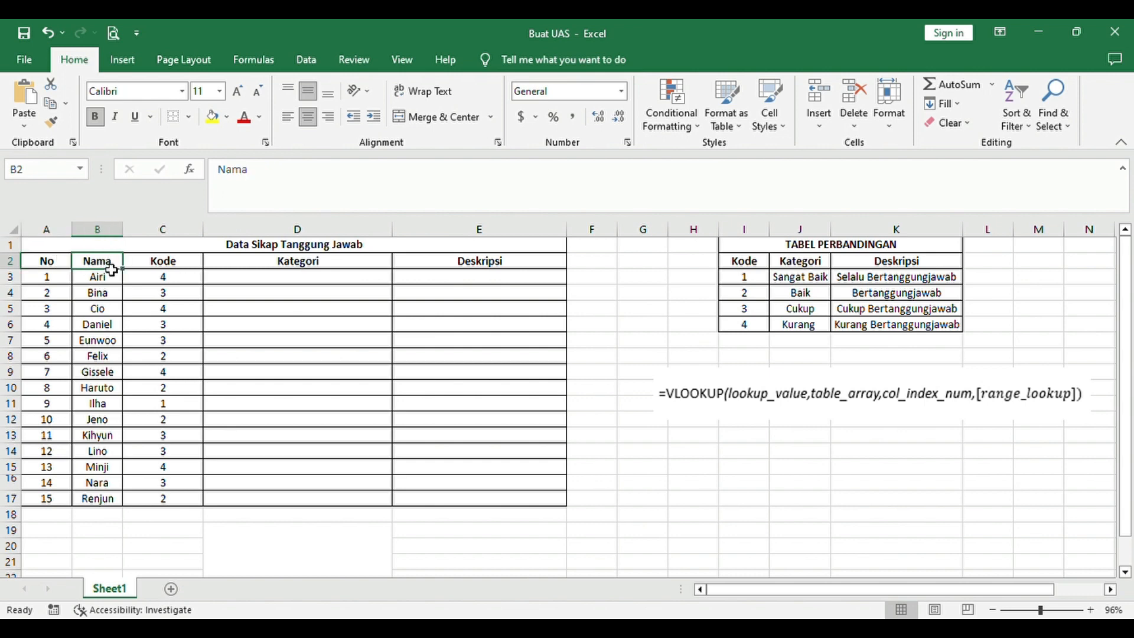
Review the Kode, Kategori and Deskripsi headers of the data table and the first Kategori cell, D3
left_click(171, 263)
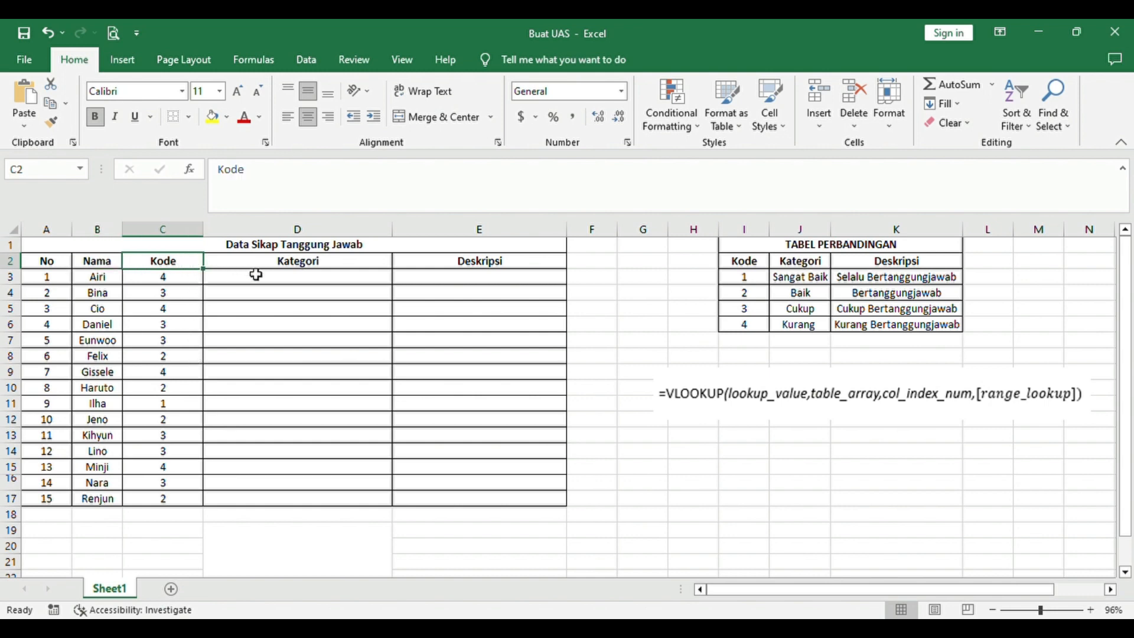
left_click(272, 261)
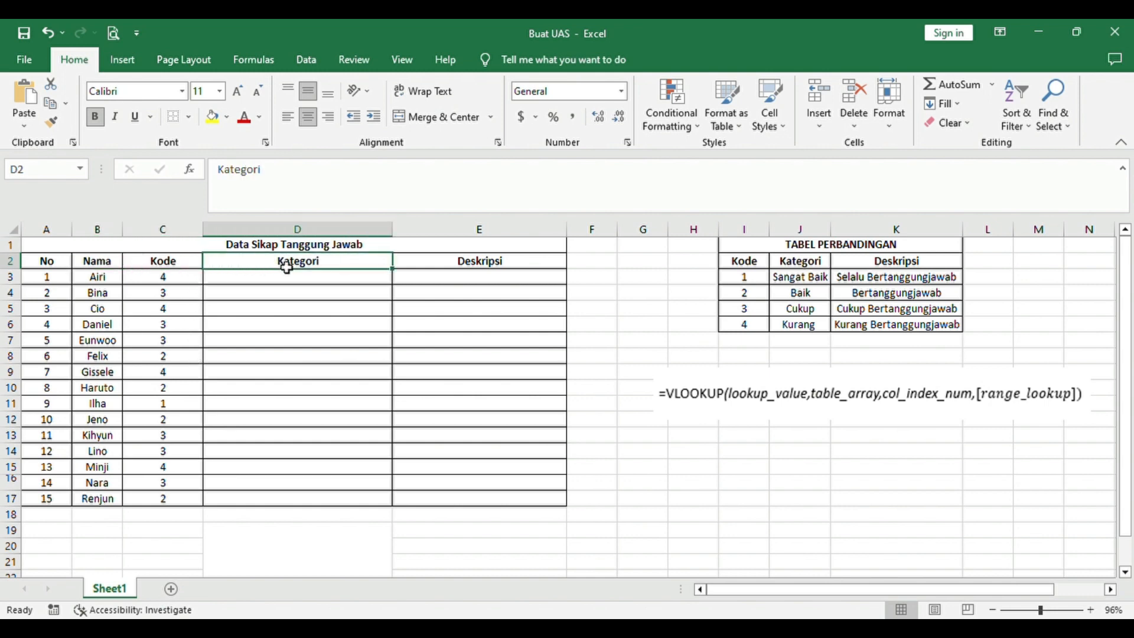
left_click(474, 262)
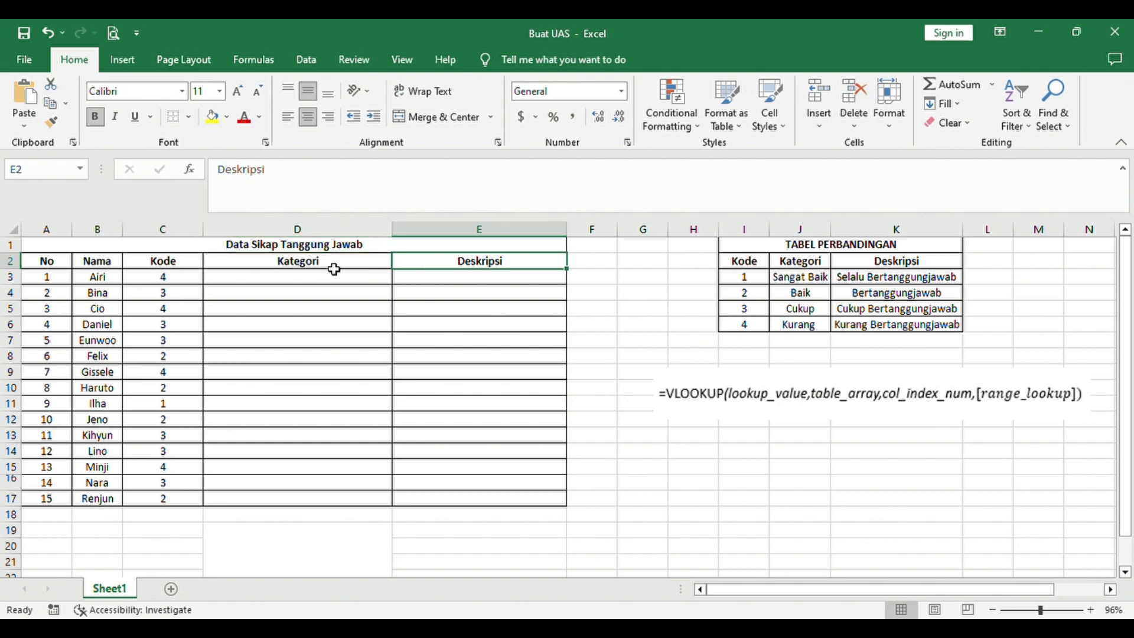
left_click(353, 262)
left_click(417, 269)
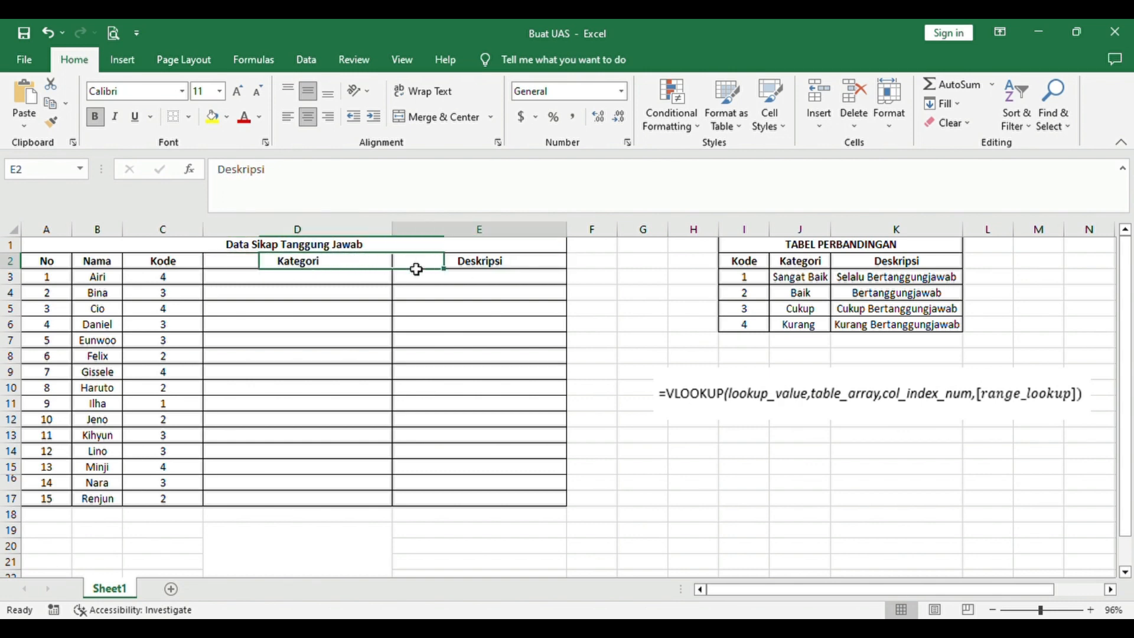
left_click(375, 279)
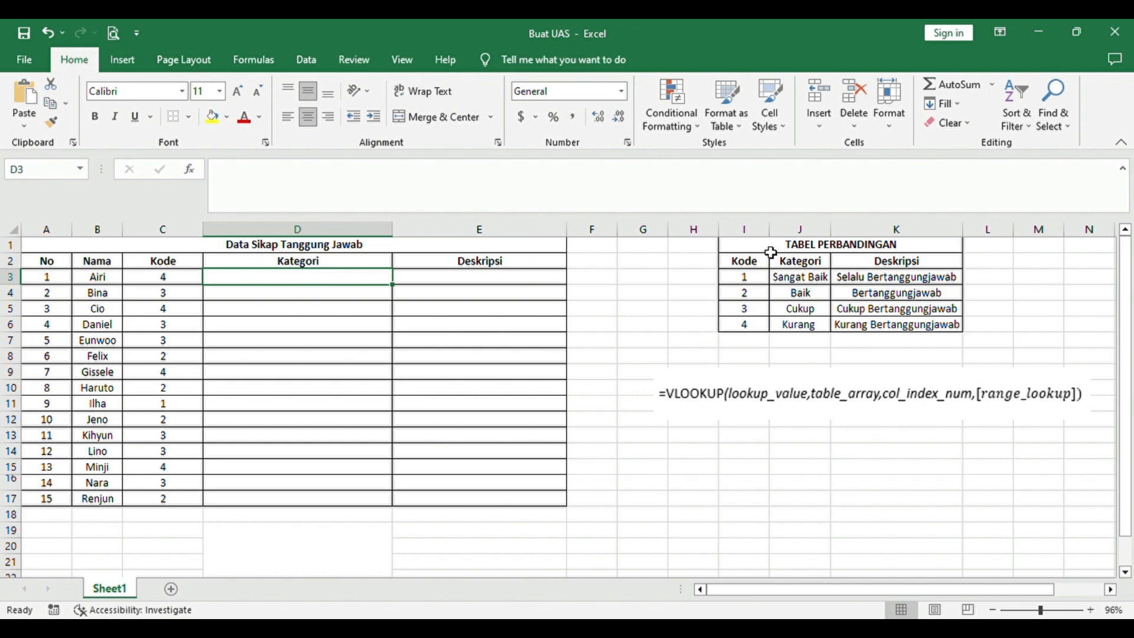
Examine the column headers of TABEL PERBANDINGAN and the codes listed in its Kode column
left_click(760, 261)
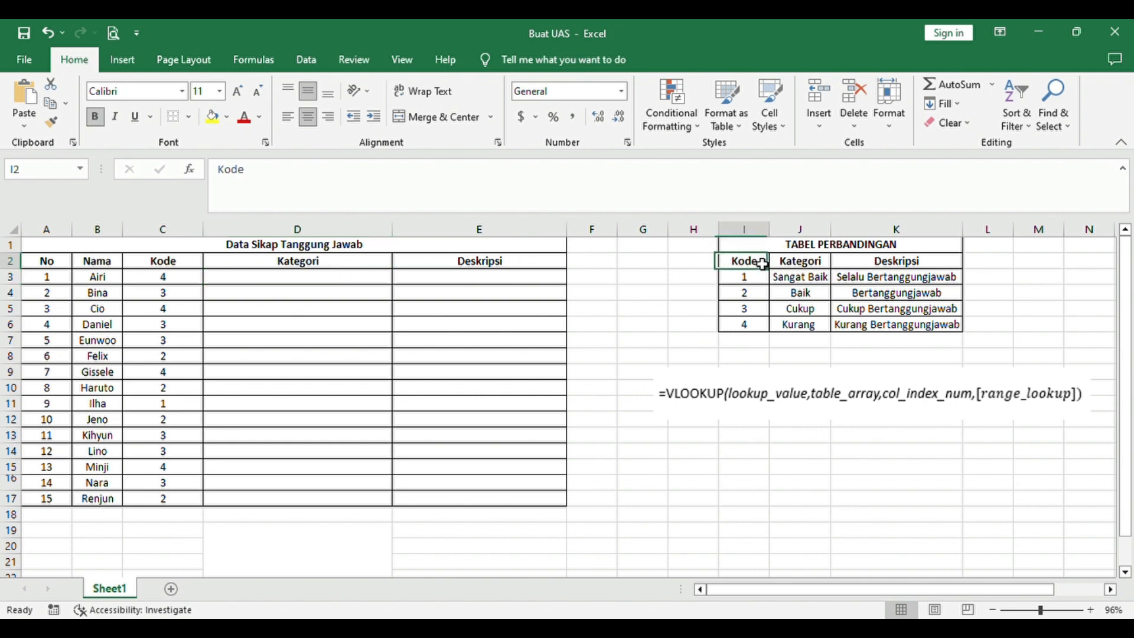
left_click(790, 262)
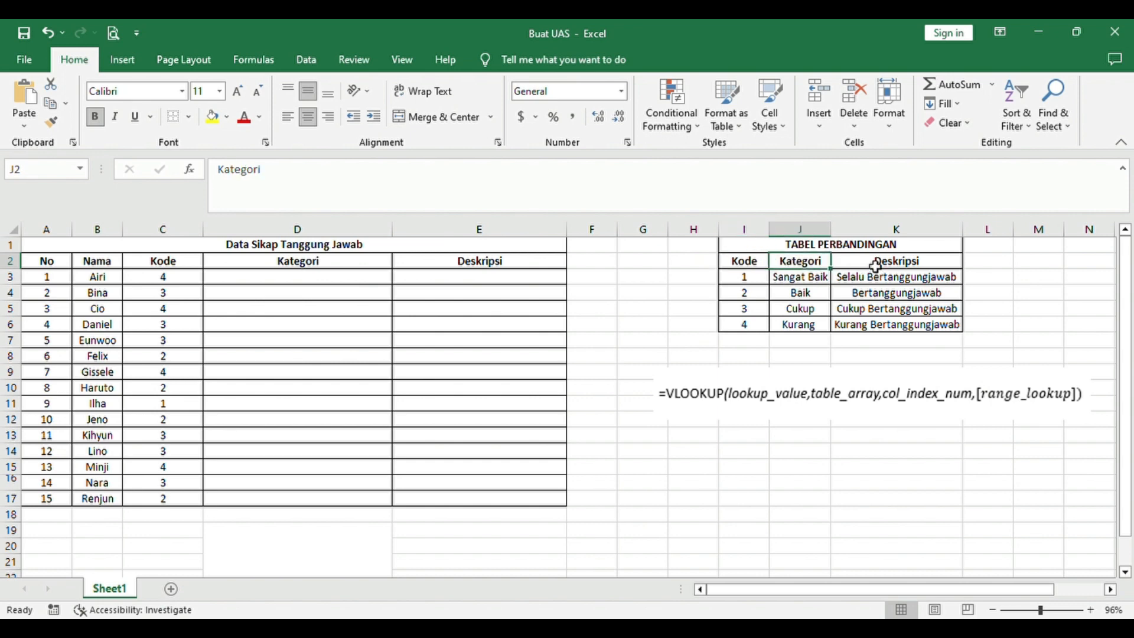
left_click(871, 264)
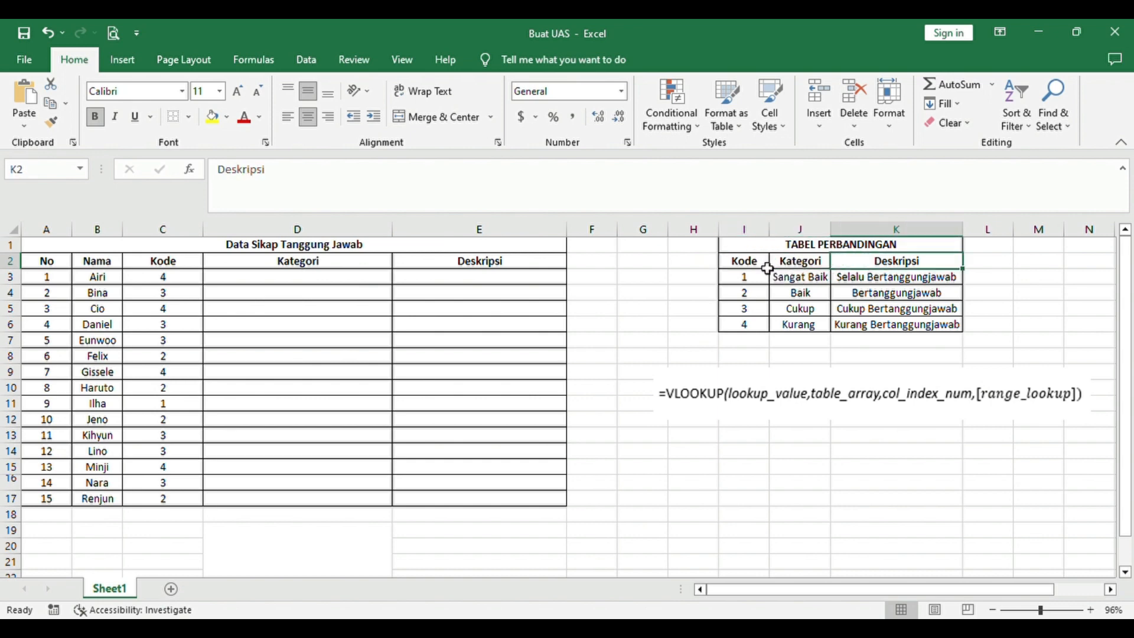
left_click(764, 263)
left_click(762, 283)
left_click(761, 294)
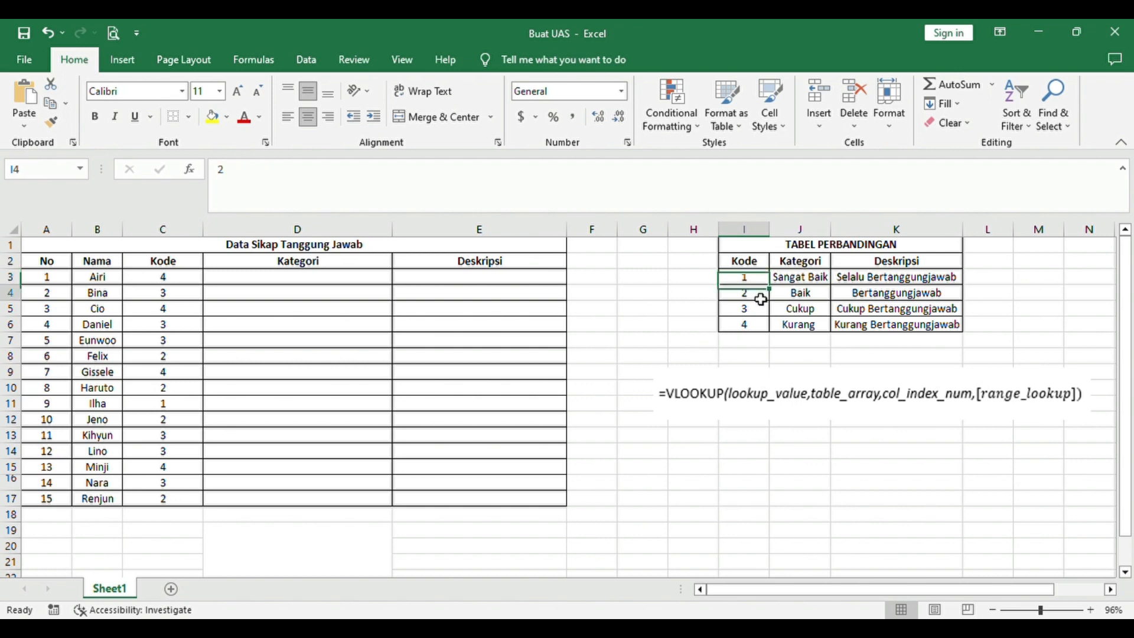
left_click(760, 311)
left_click(760, 324)
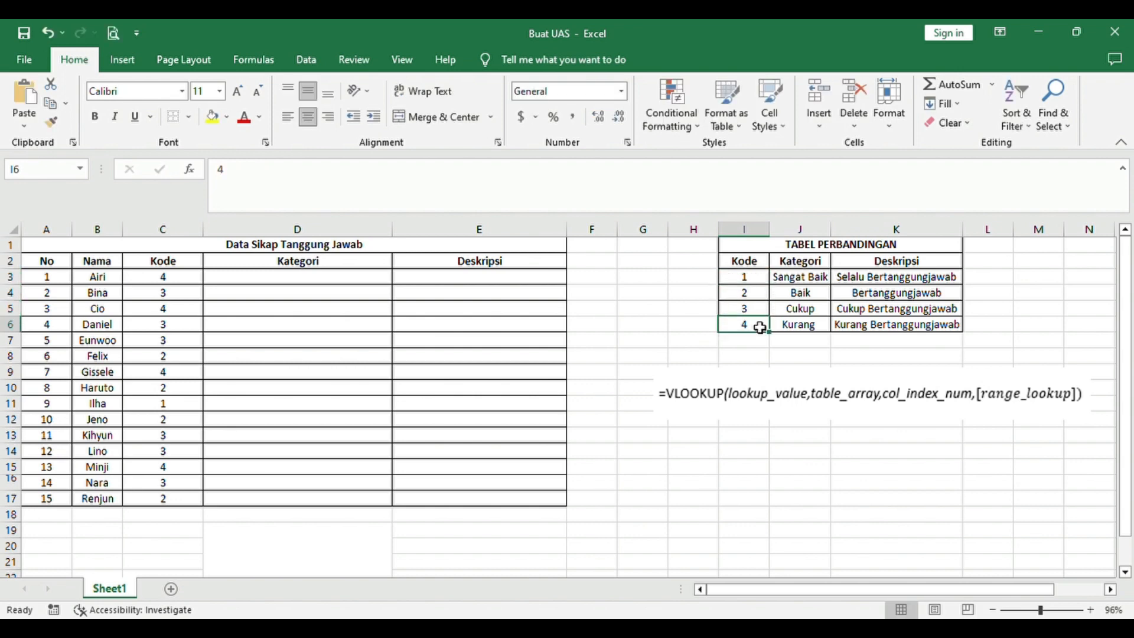
Examine the Kategori and Deskripsi entries for each code in TABEL PERBANDINGAN
left_click(787, 266)
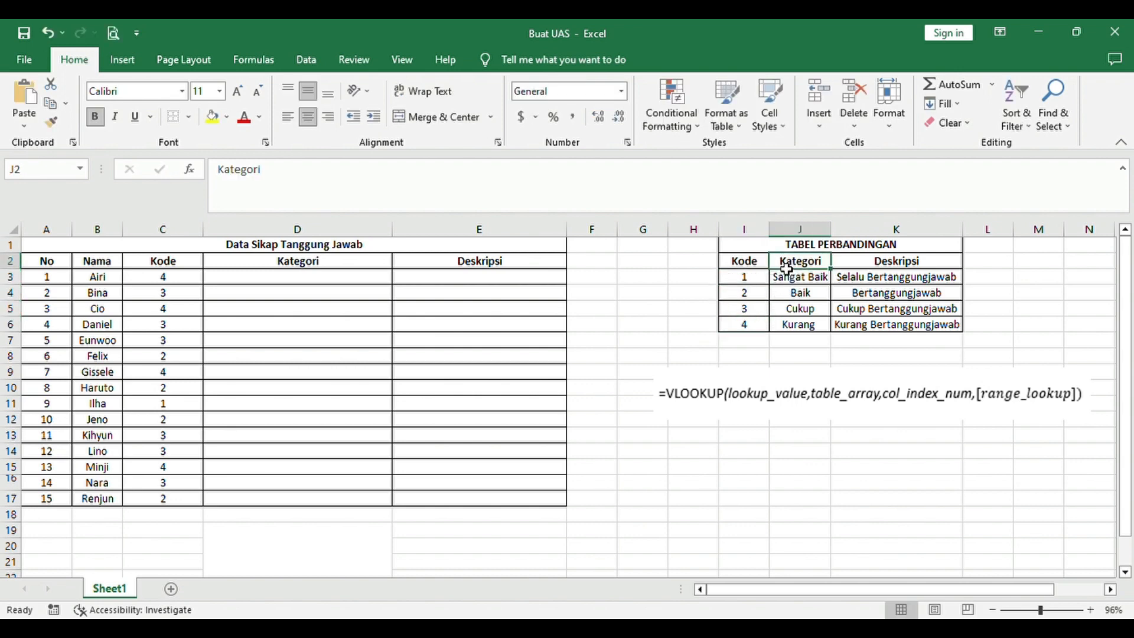
left_click(788, 281)
left_click(800, 296)
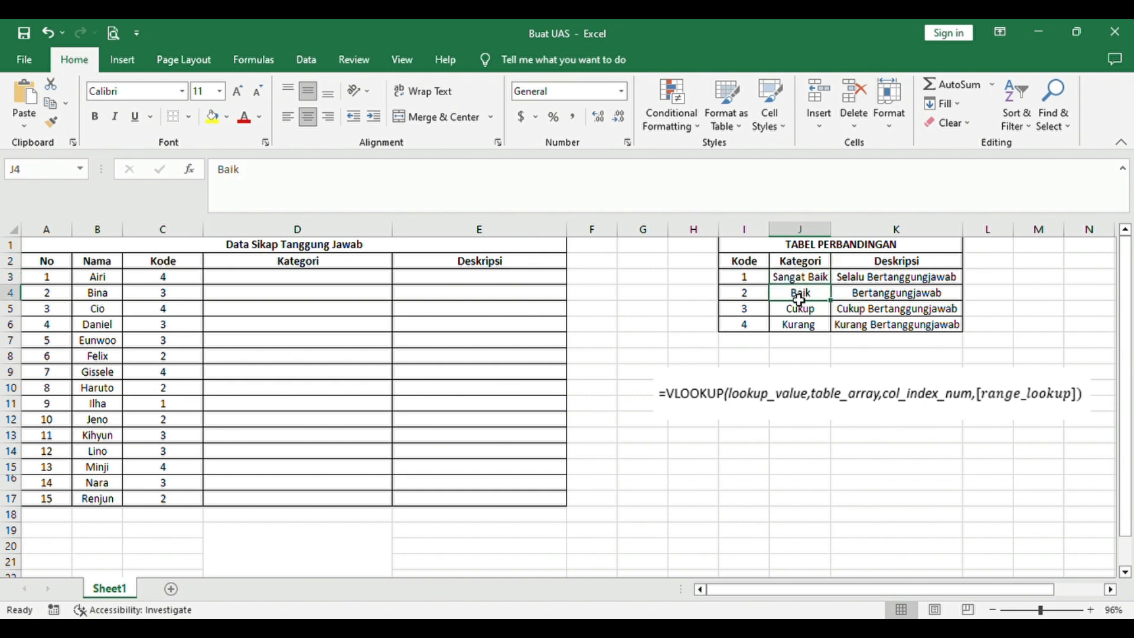
left_click(801, 311)
left_click(810, 328)
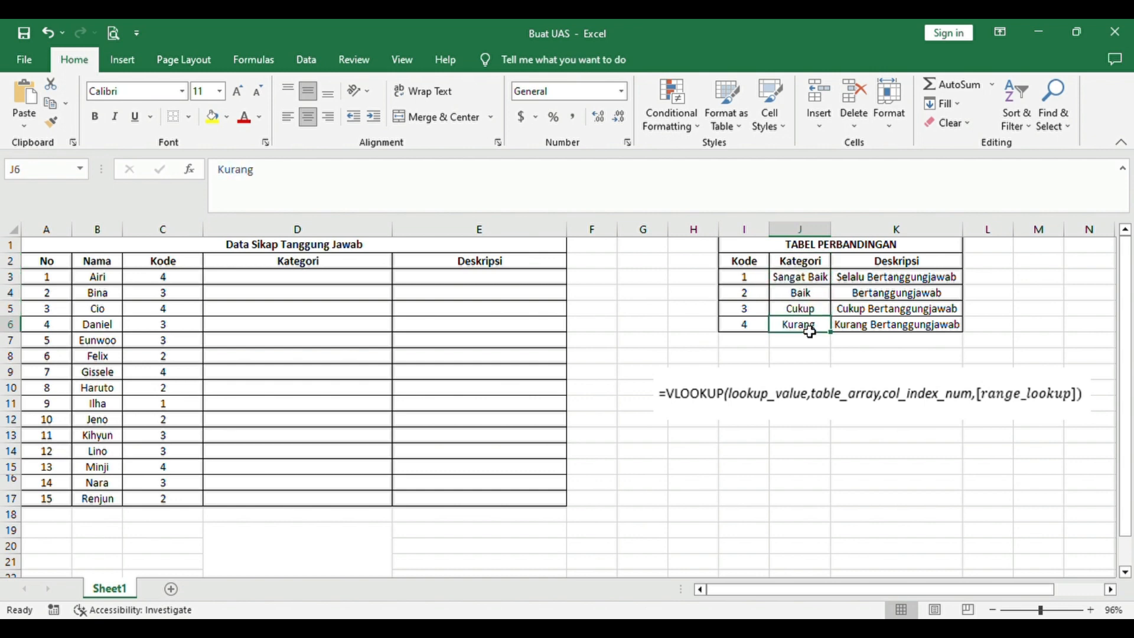
left_click(859, 267)
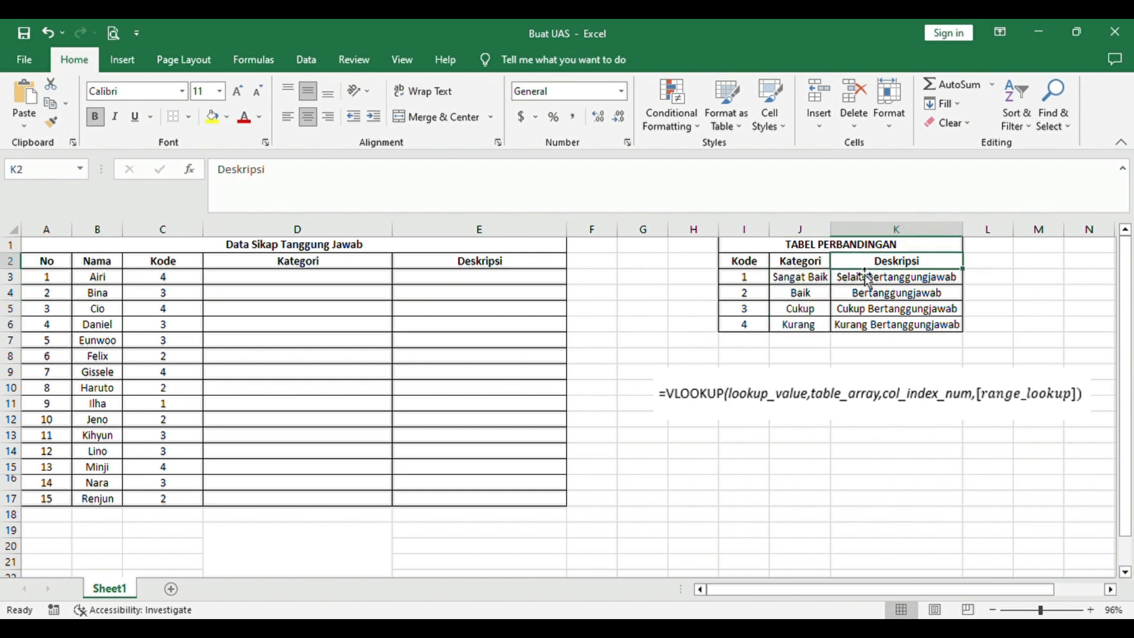
left_click(860, 280)
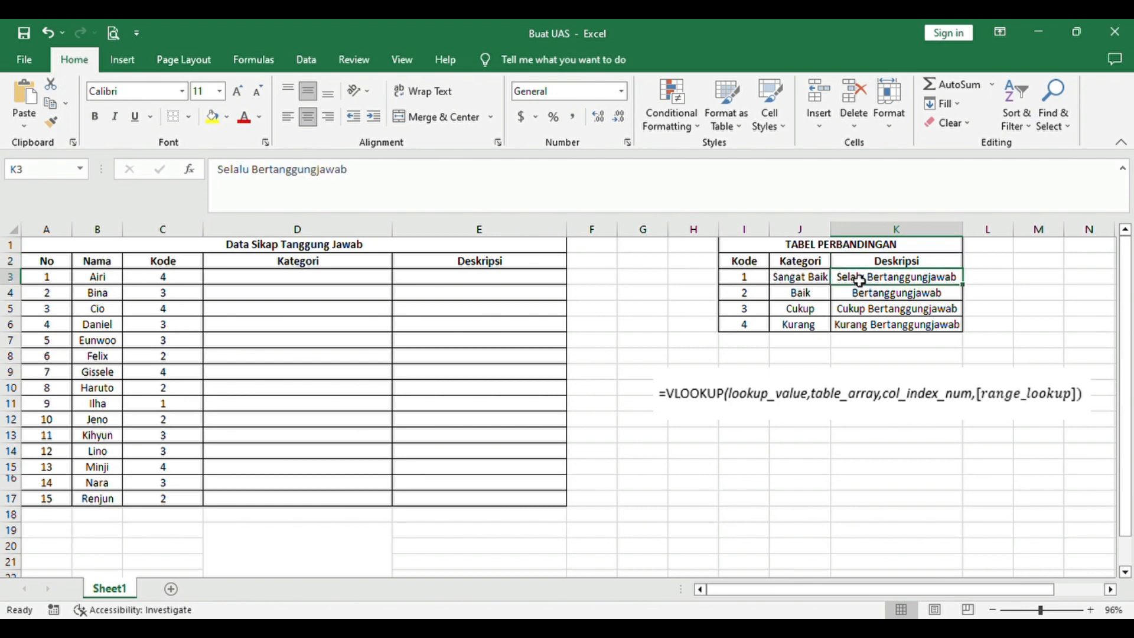
left_click(852, 293)
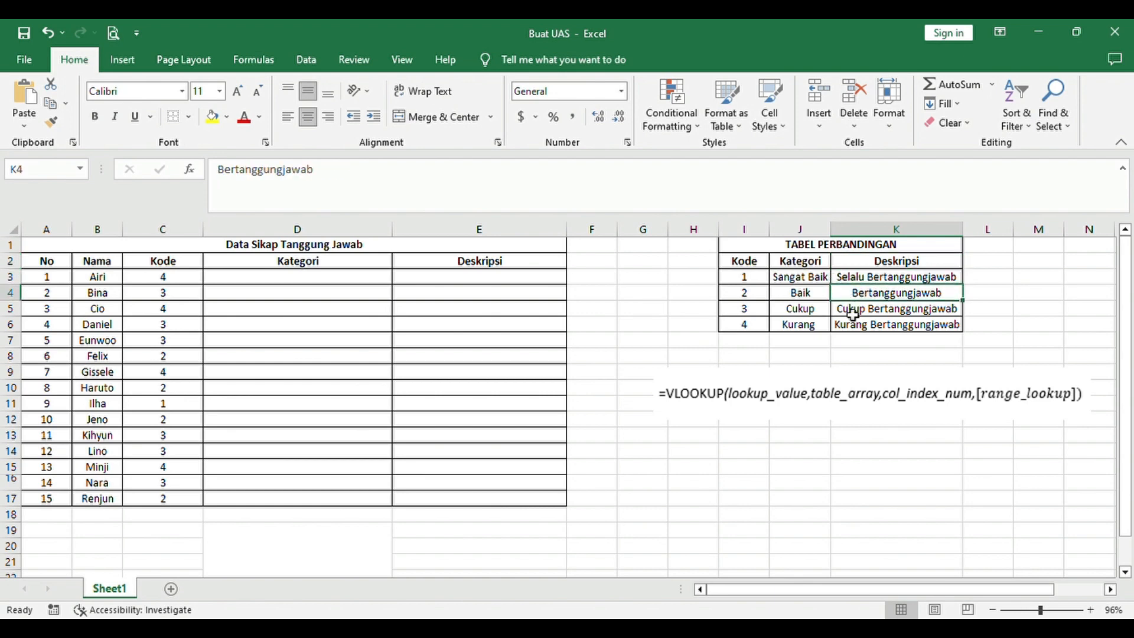
left_click(852, 314)
left_click(861, 331)
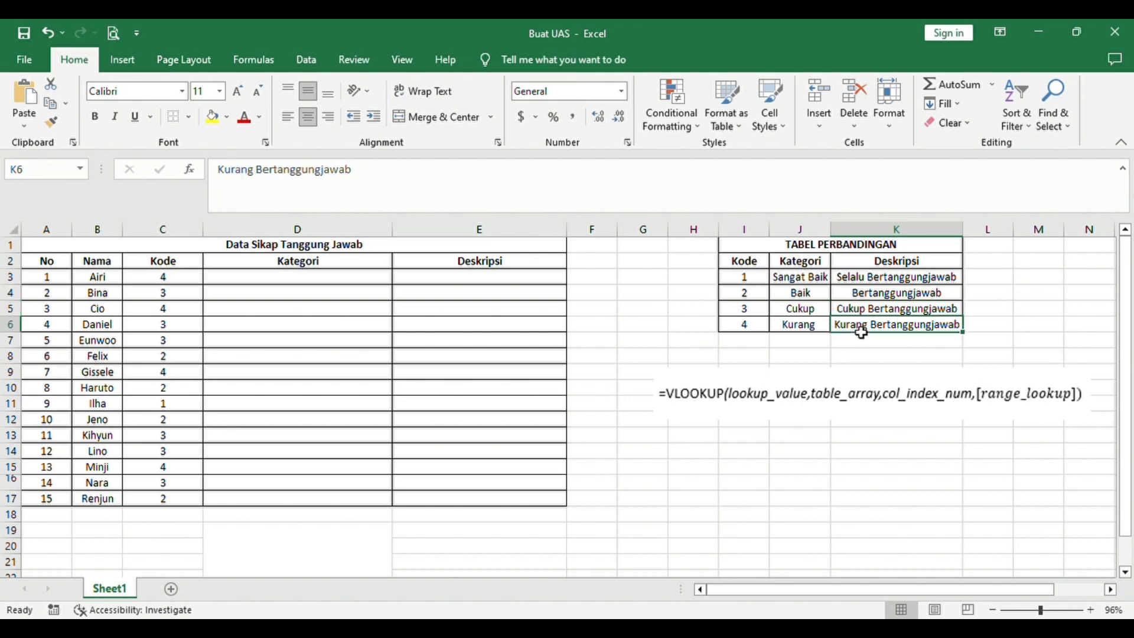
Begin a VLOOKUP formula in D3, the first Kategori cell, with C3 as lookup value and I1:K6 as table array
left_click(358, 286)
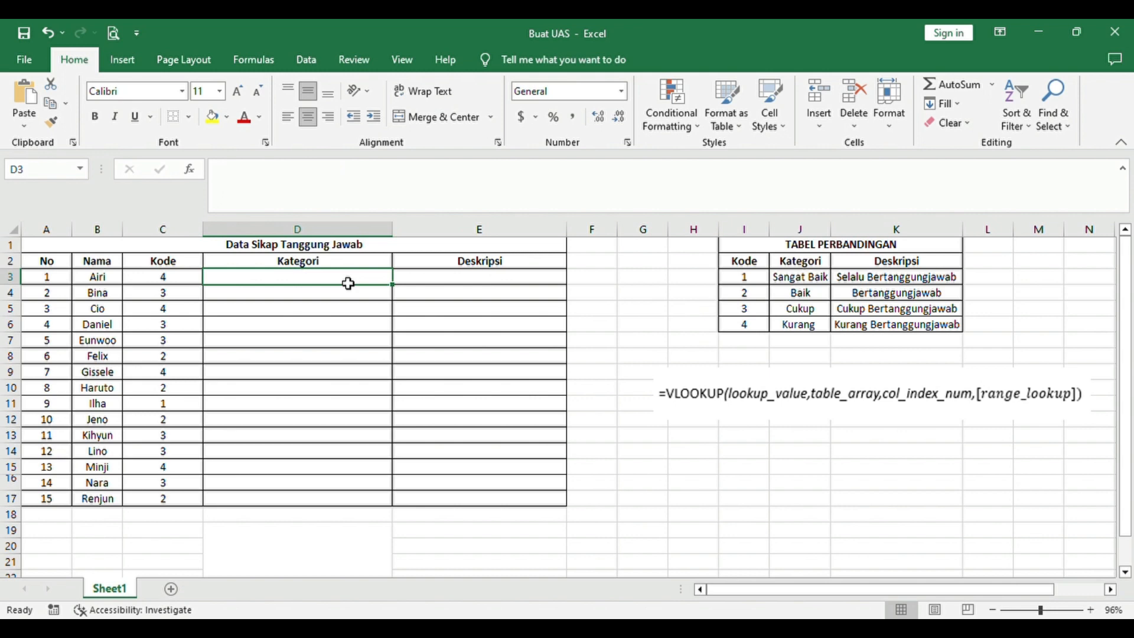
type("=")
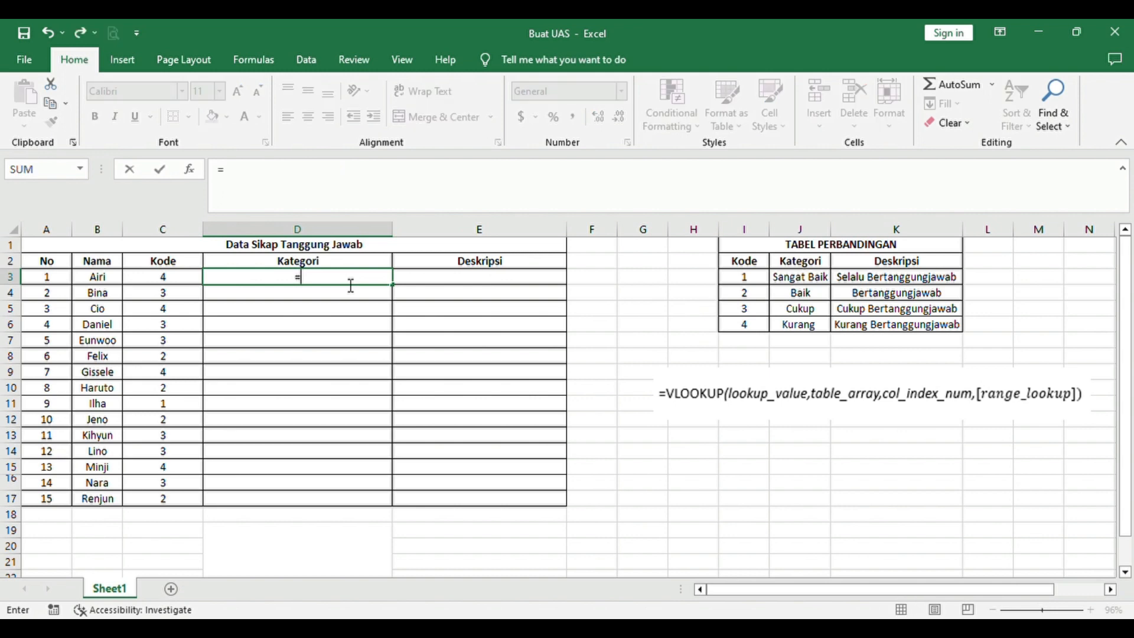
type("VLOOKUP")
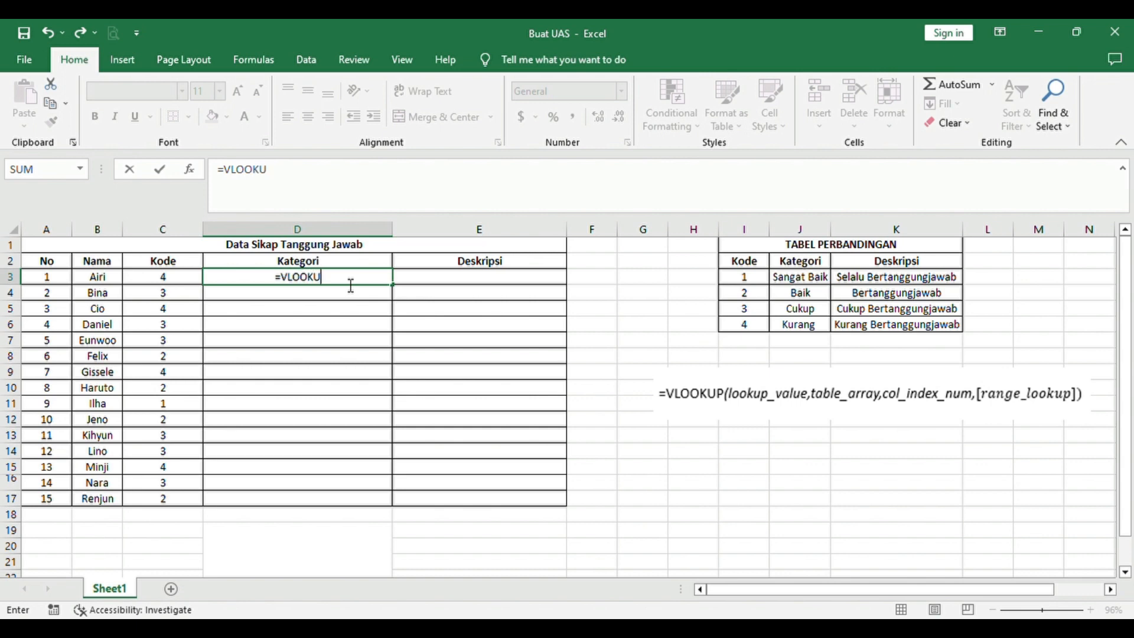
key("BackSpace")
type("P(")
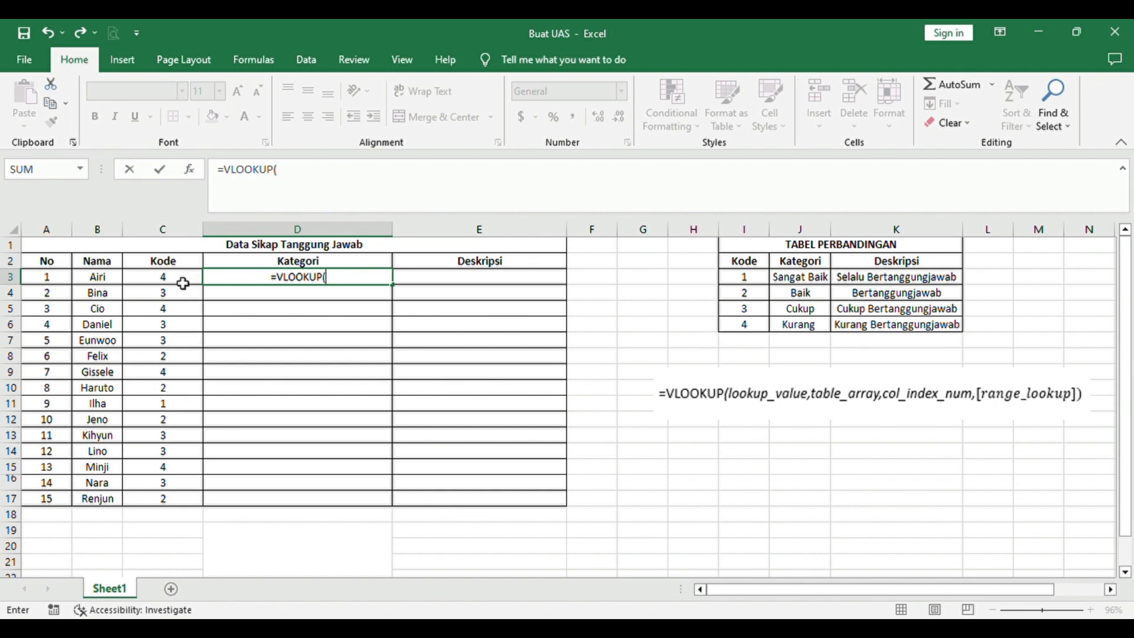
left_click(183, 284)
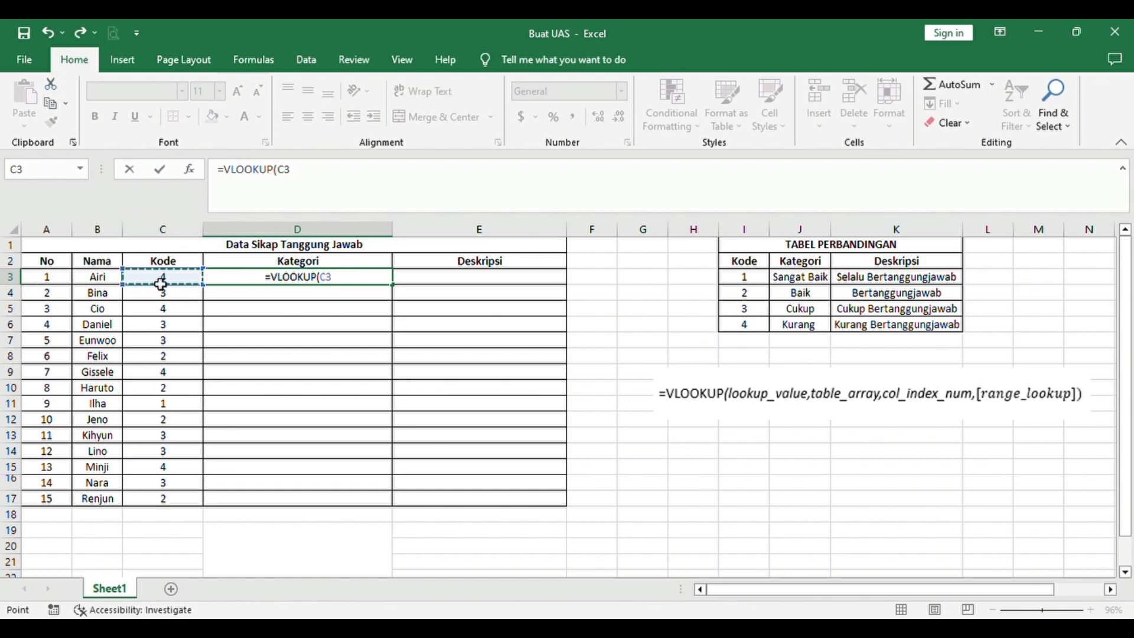
type(",")
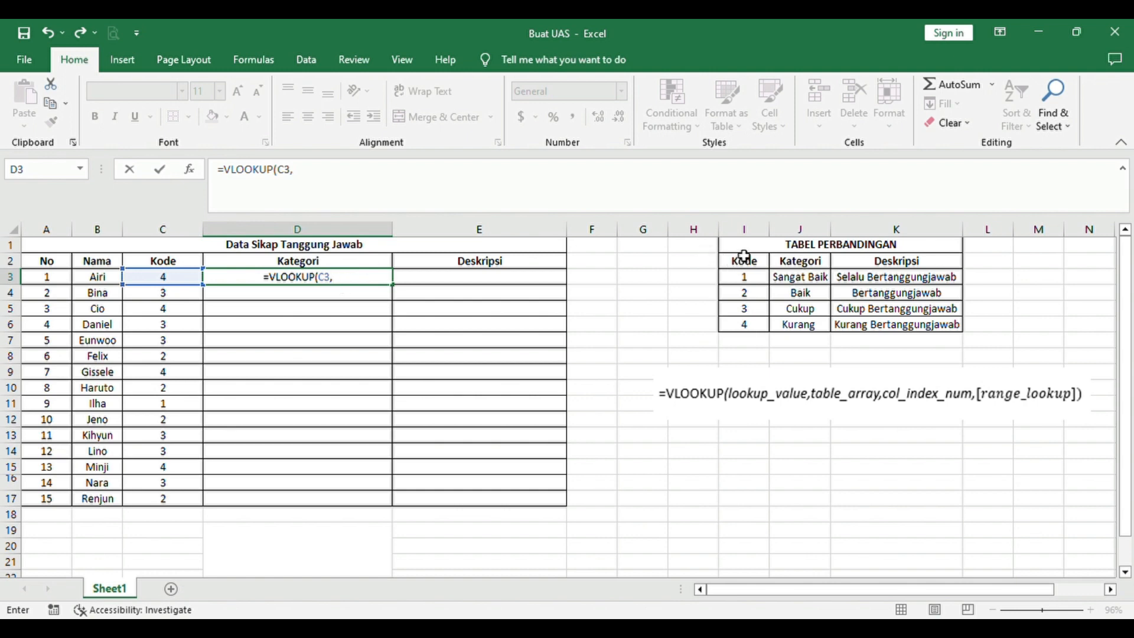
left_click_drag(742, 248, 854, 332)
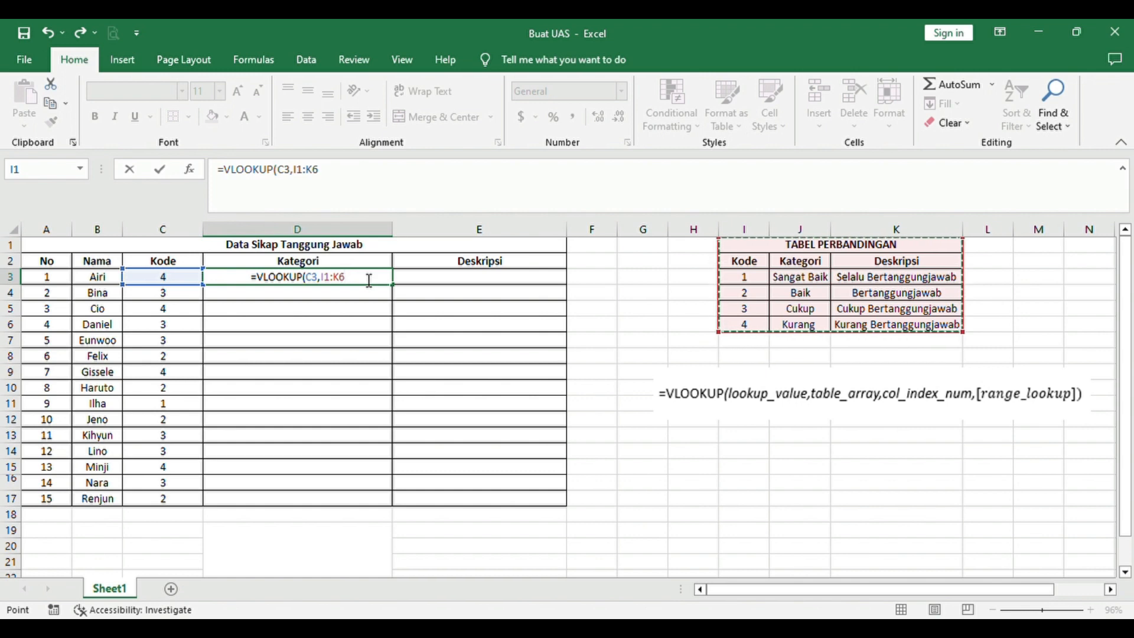
Anchor the table array's start as $I$1 and complete D3 as =VLOOKUP(C3,$I$1:K6,2,FALSE)
left_click(328, 286)
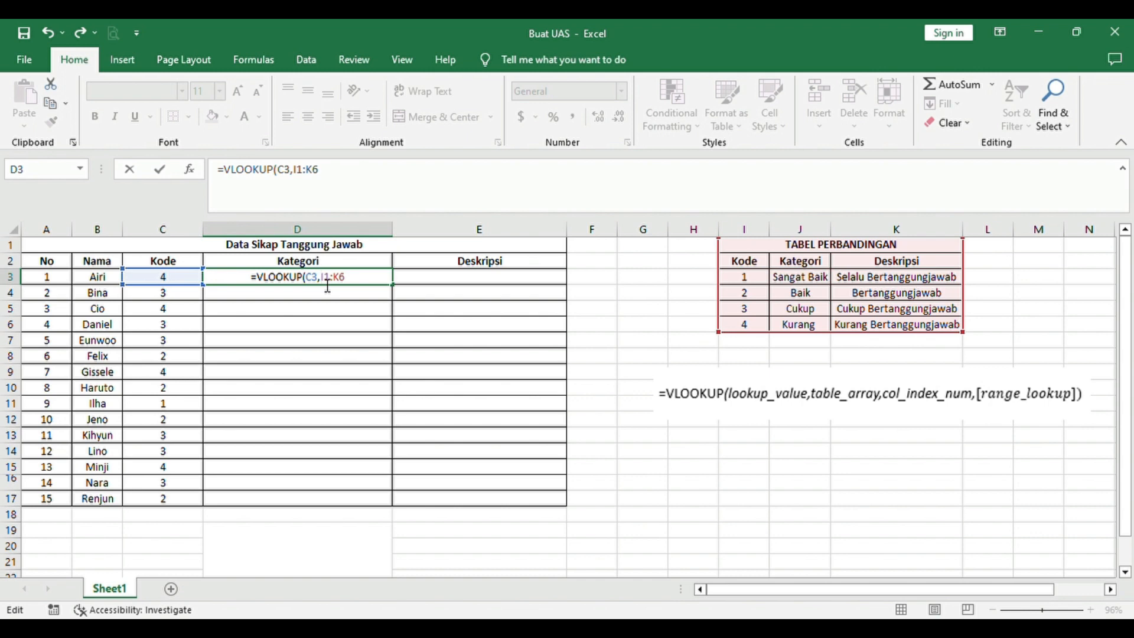
type("$")
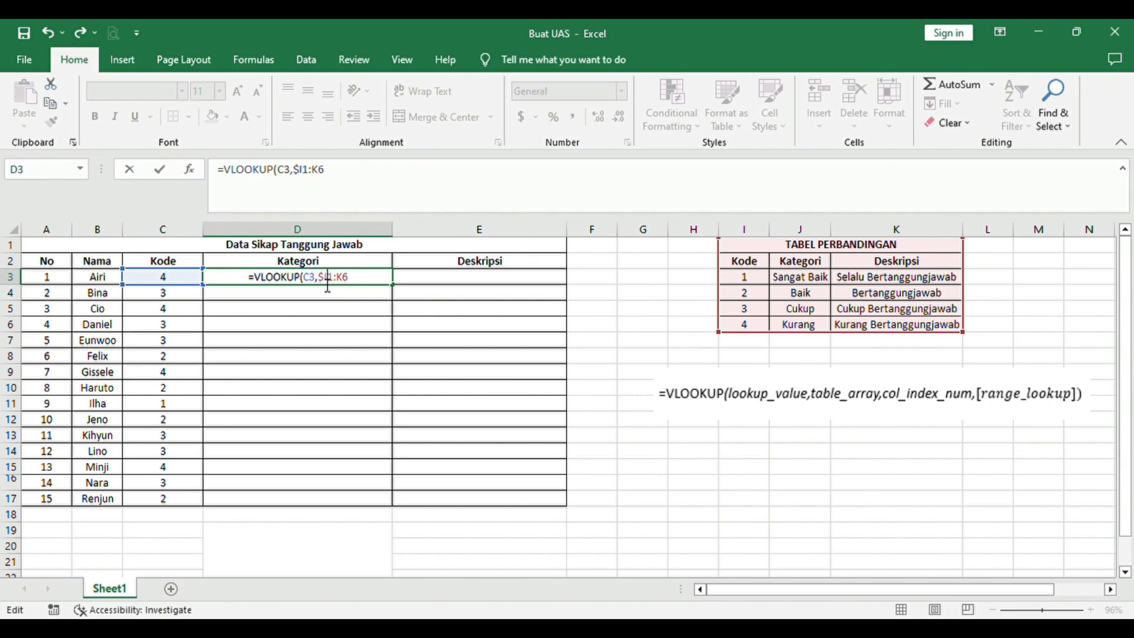
key("Right")
type("$")
left_click(361, 285)
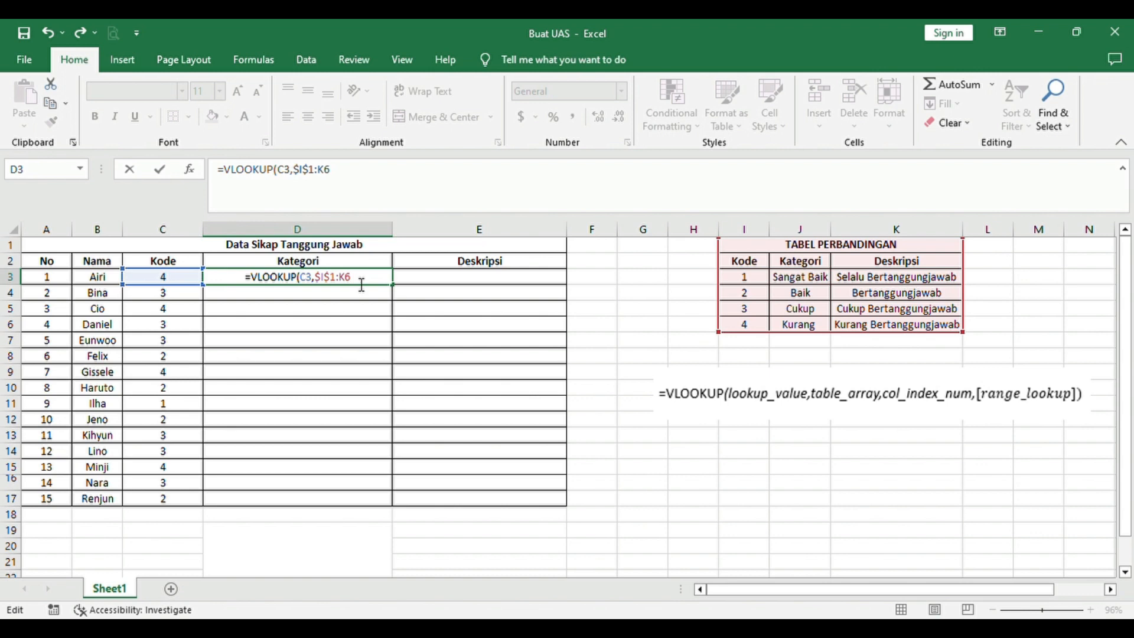
type(",")
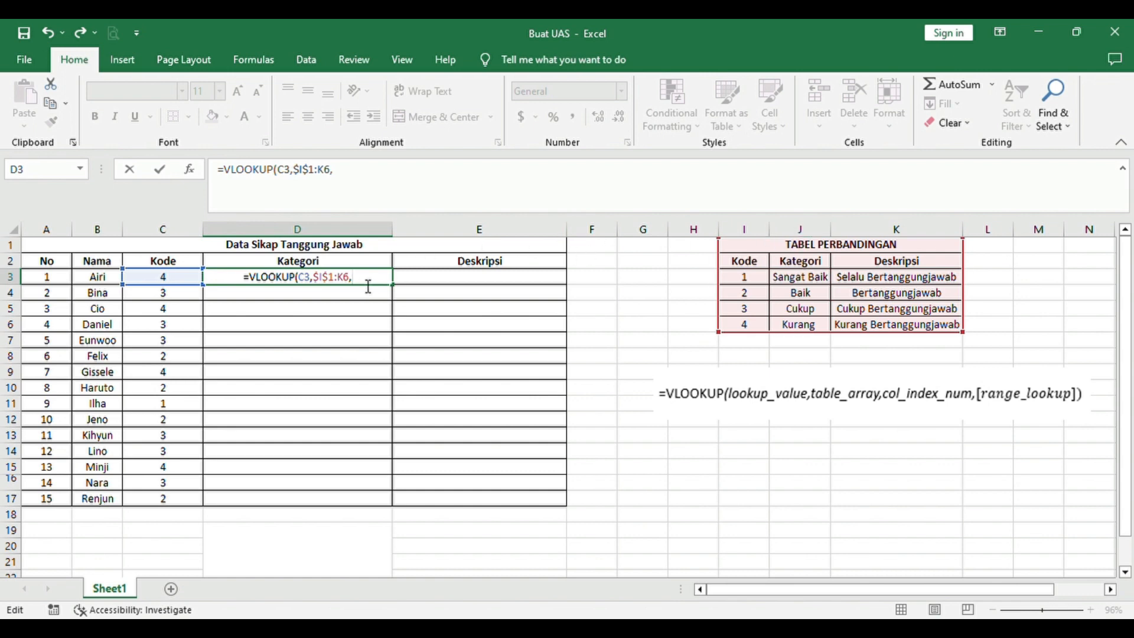
type("2")
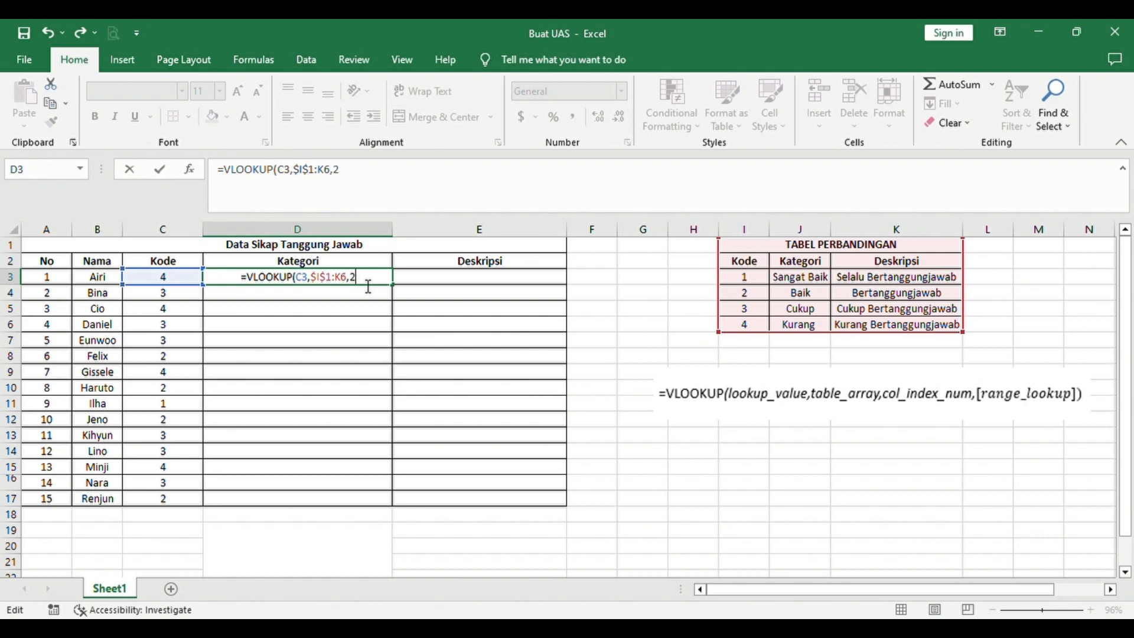
type(",")
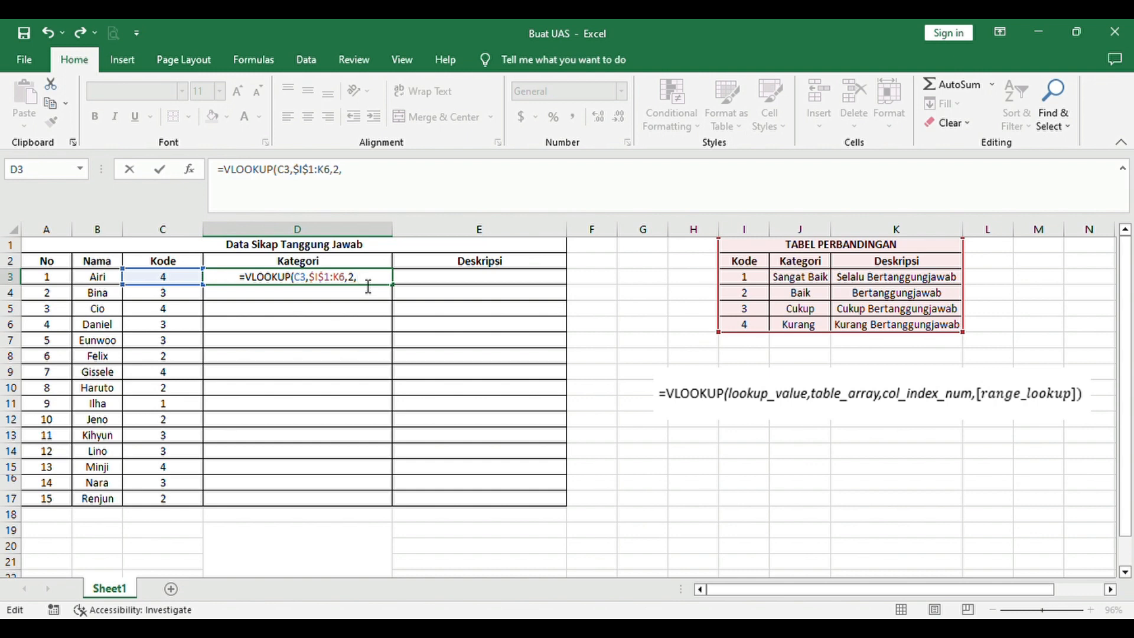
type("FALSE")
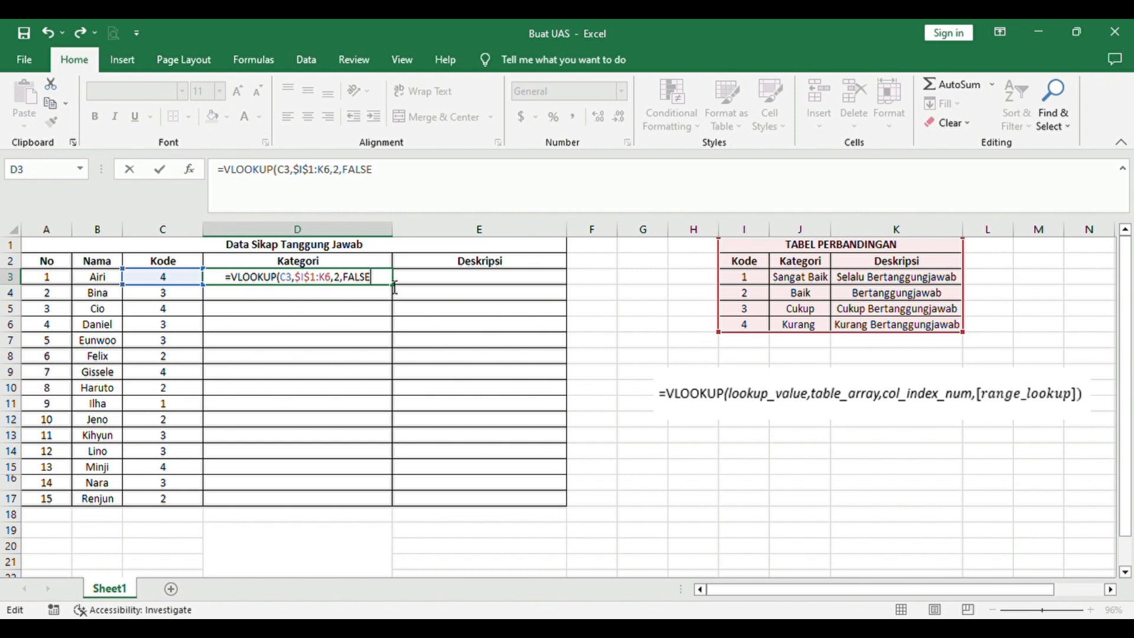
type(")")
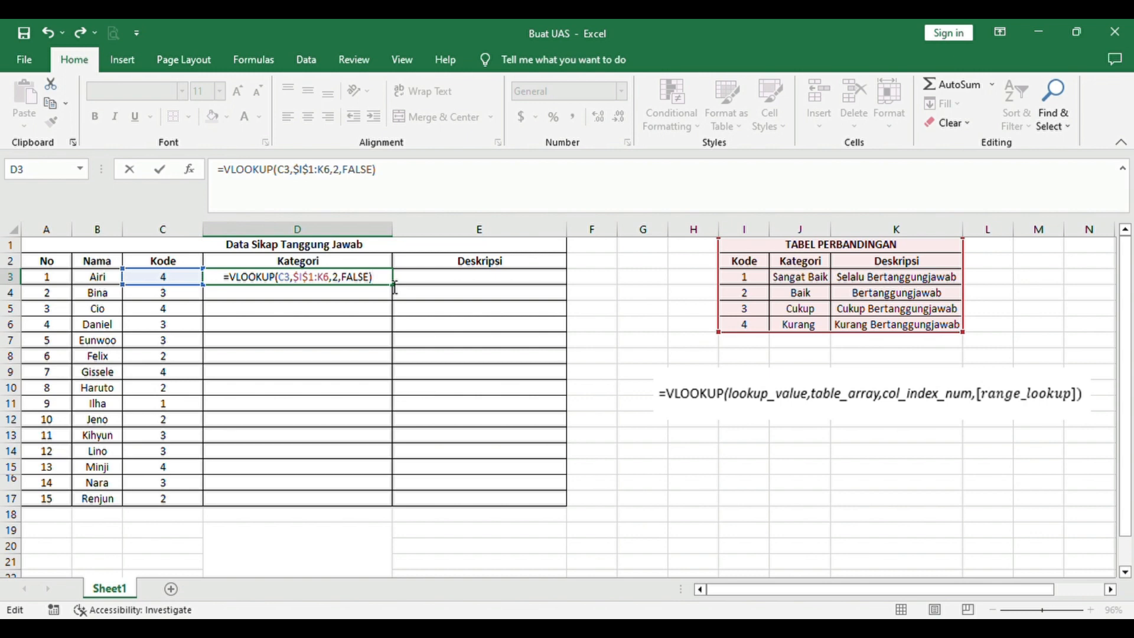
key("Return")
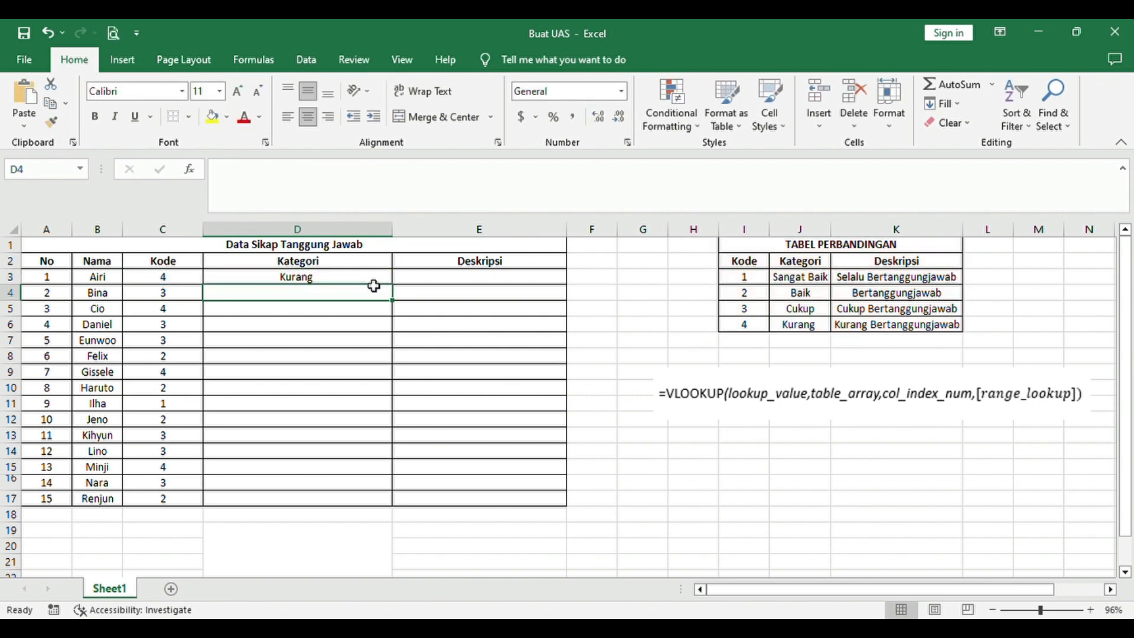
Check the D3 formula result and its code in C3 against the code 4 row of TABEL PERBANDINGAN
left_click(374, 285)
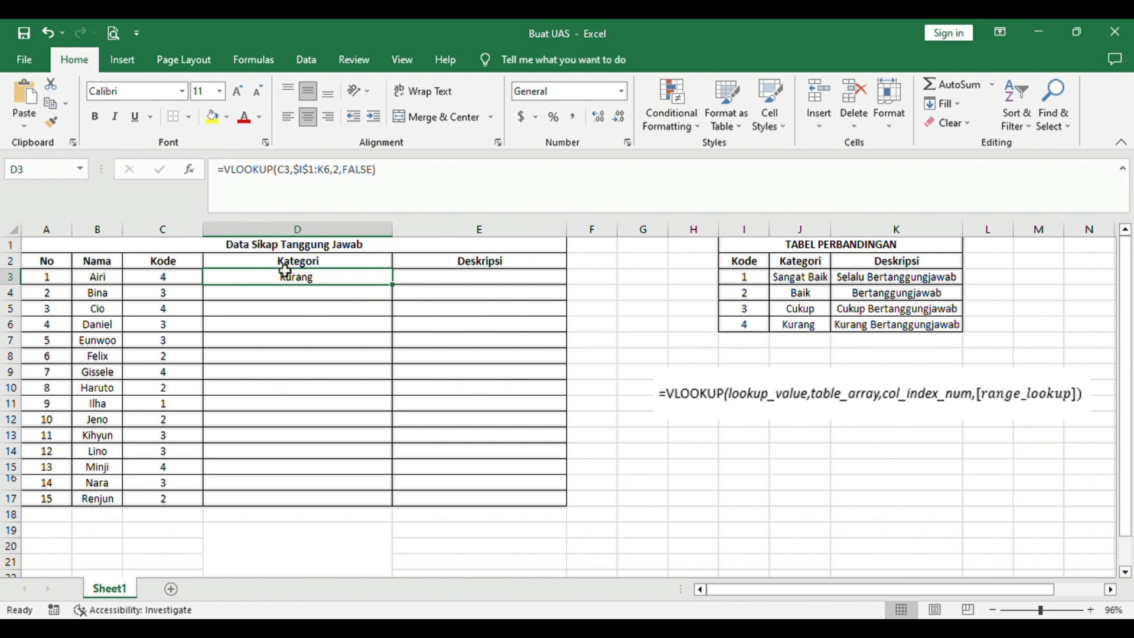
left_click(191, 283)
left_click(255, 282)
left_click(791, 331)
left_click(762, 331)
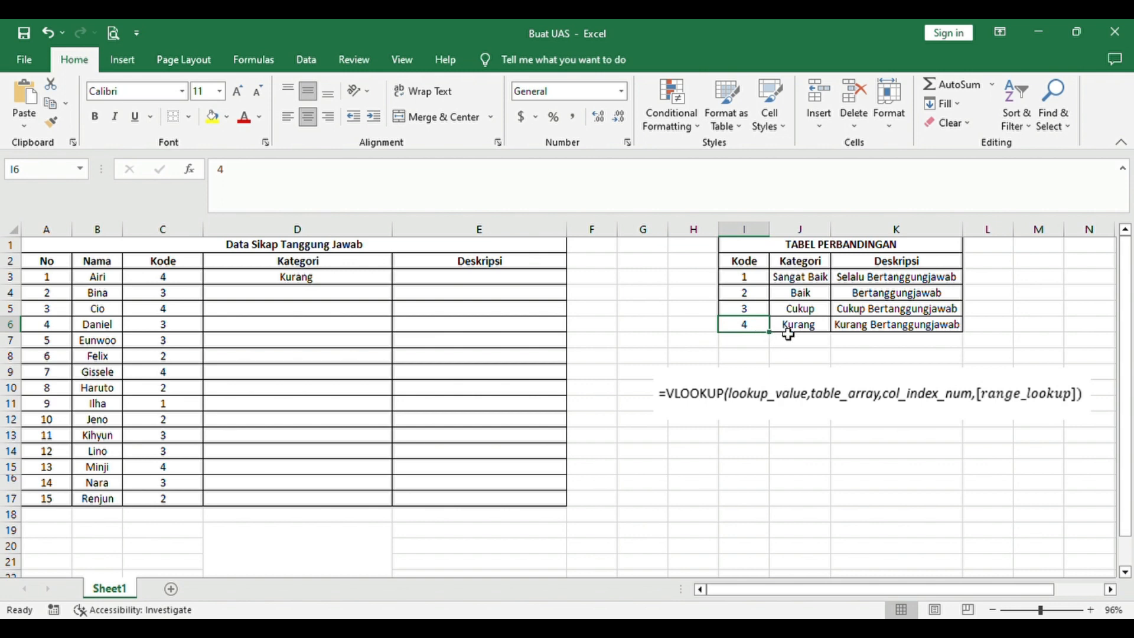
Copy the VLOOKUP formula in D3 down the Kategori column through D17
left_click(789, 331)
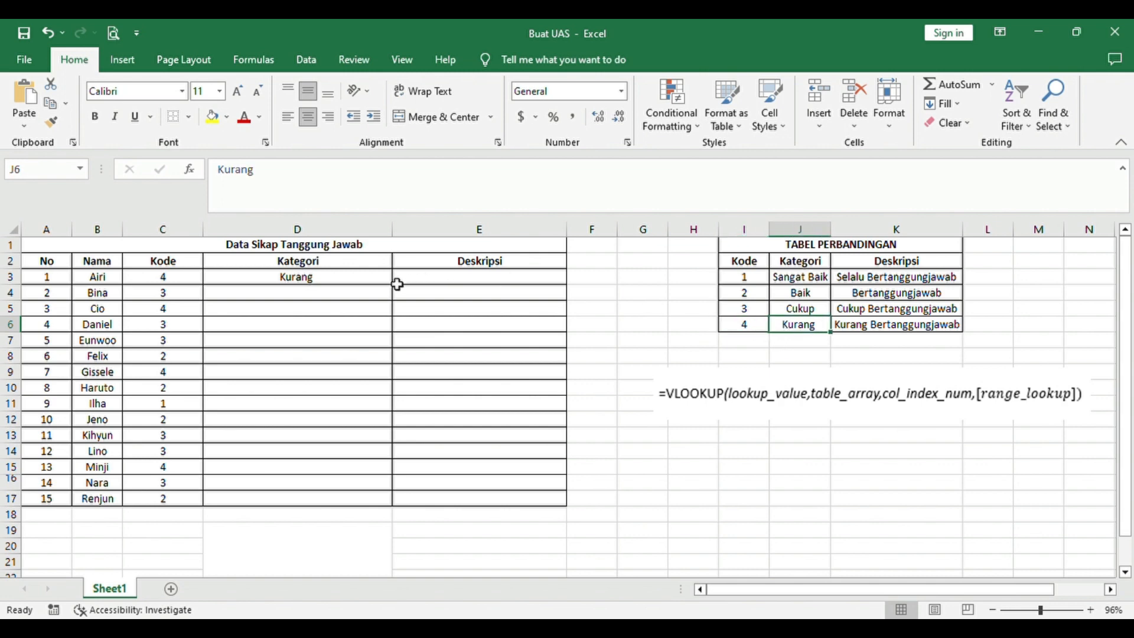
left_click(368, 283)
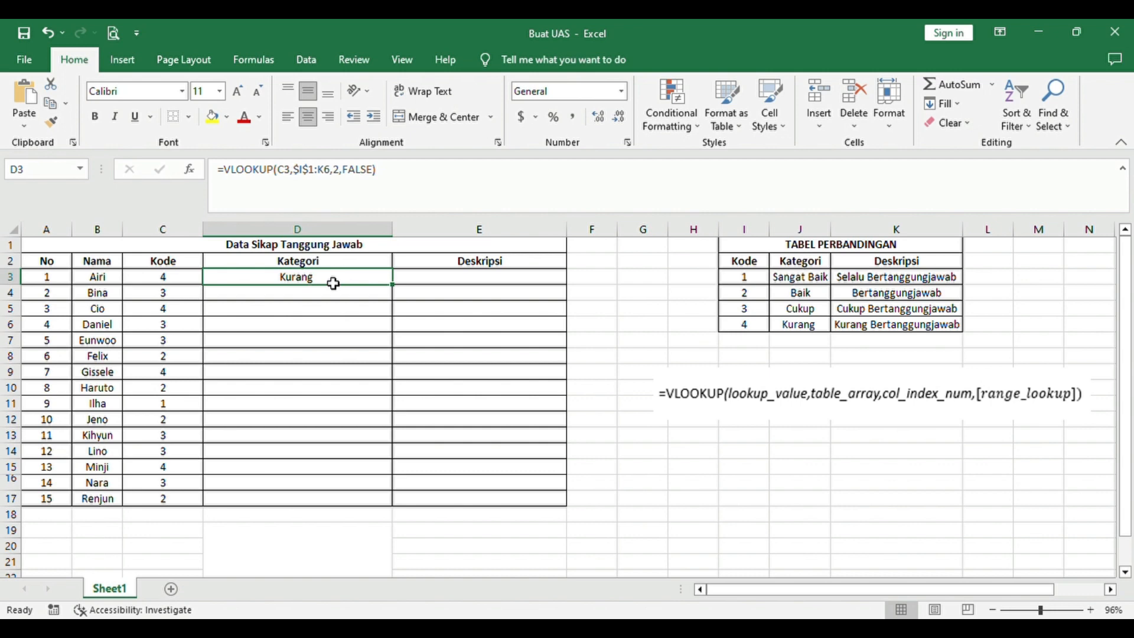
left_click(398, 290)
left_click_drag(399, 289, 396, 508)
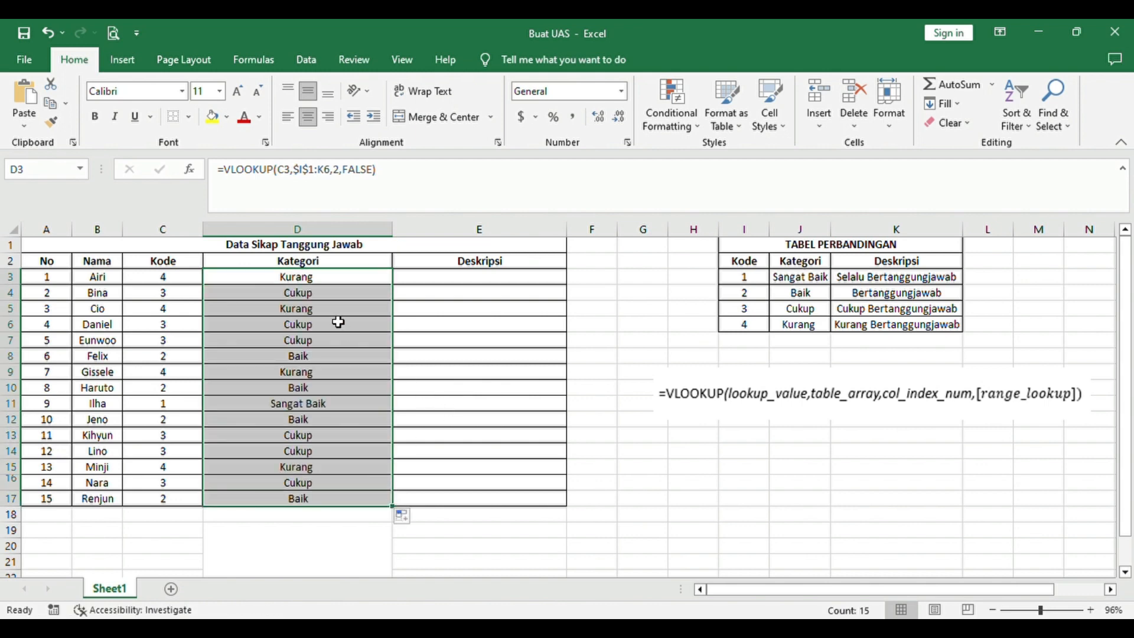
left_click(353, 285)
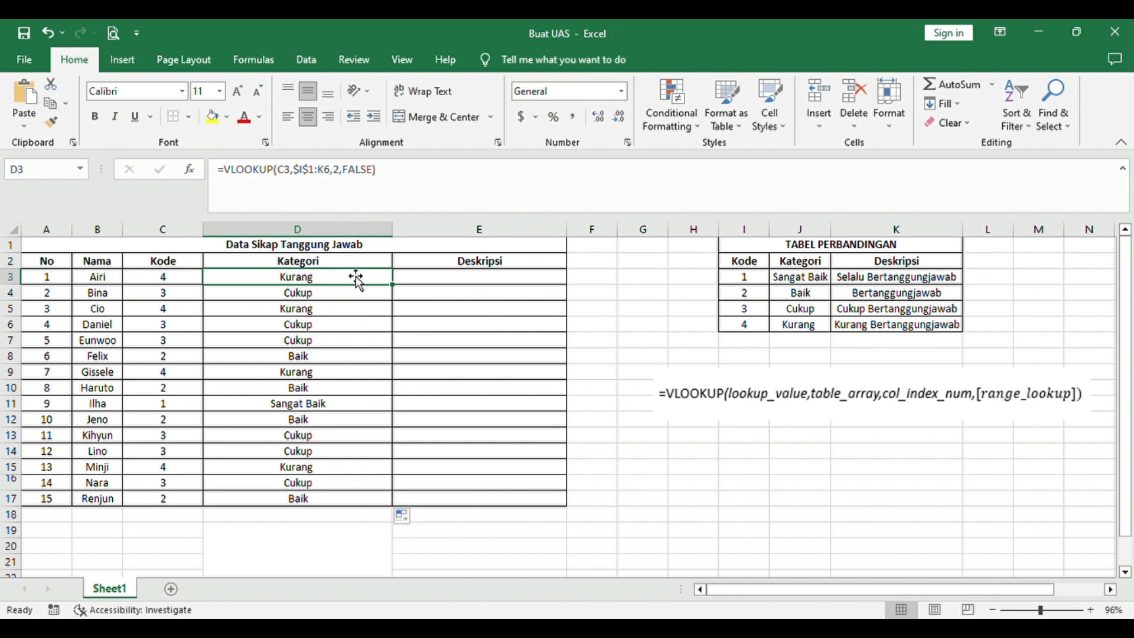
Begin a VLOOKUP formula in E3, the first Deskripsi cell, with C3 as lookup value and I2:K6 as table array
left_click(465, 281)
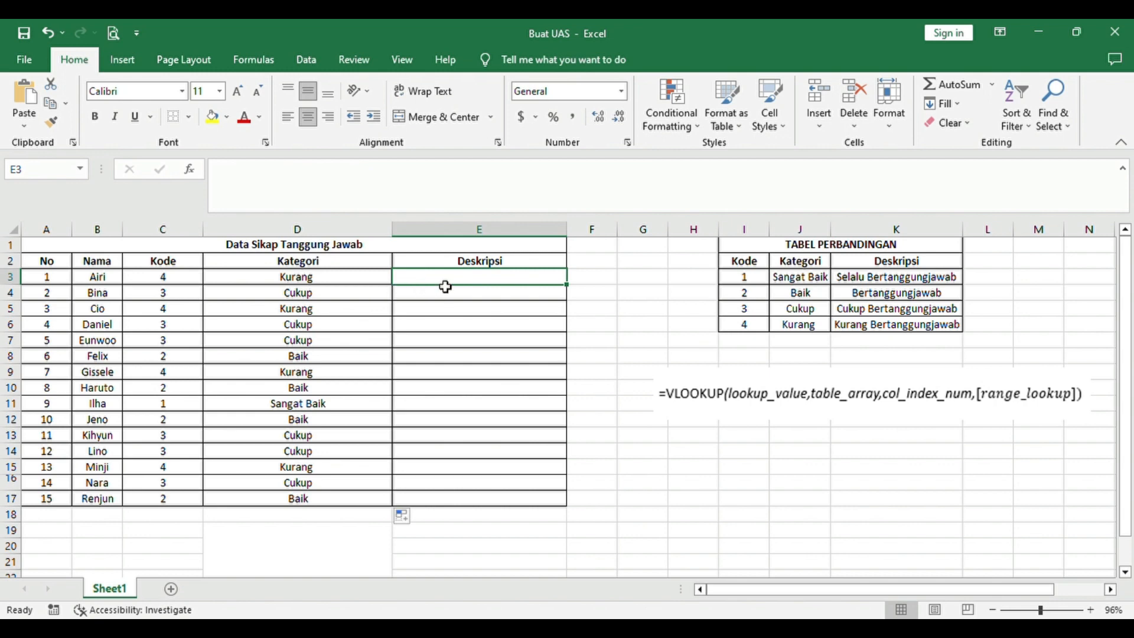
type("=VOLL")
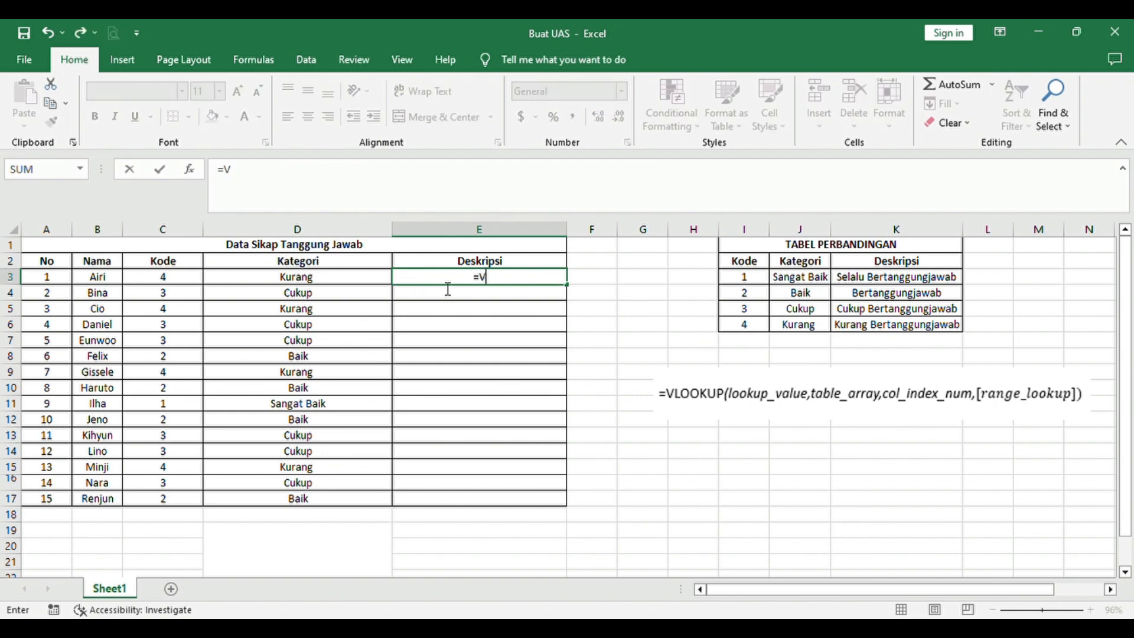
key("BackSpace")
key("BackSpace")
key("BackSpace")
type("LOOKUP")
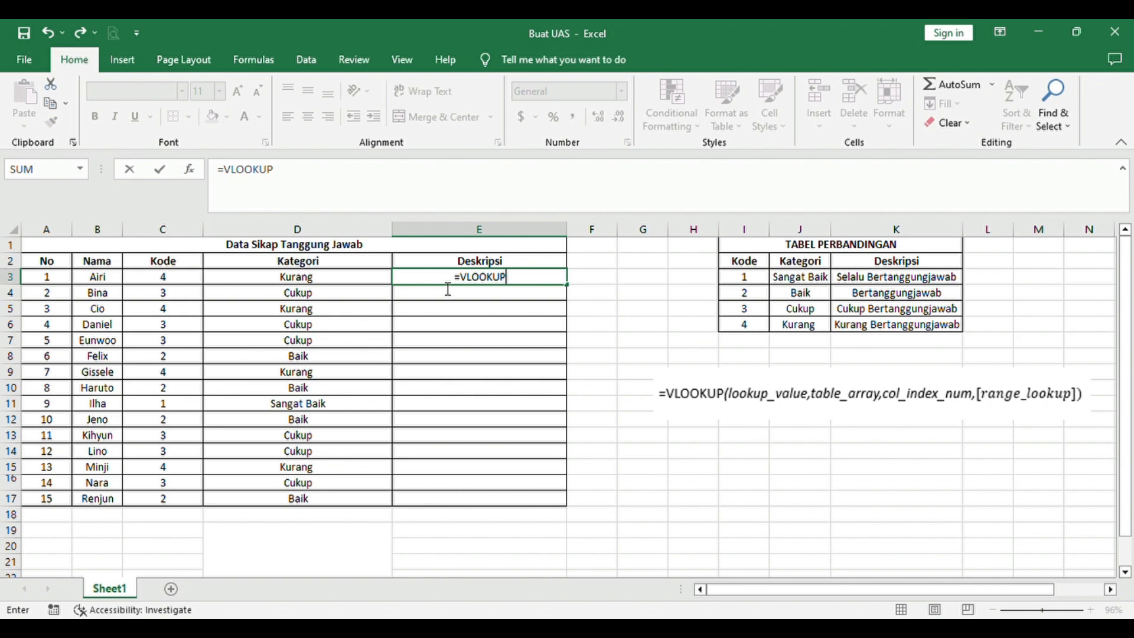
type("(")
left_click(183, 285)
type(",")
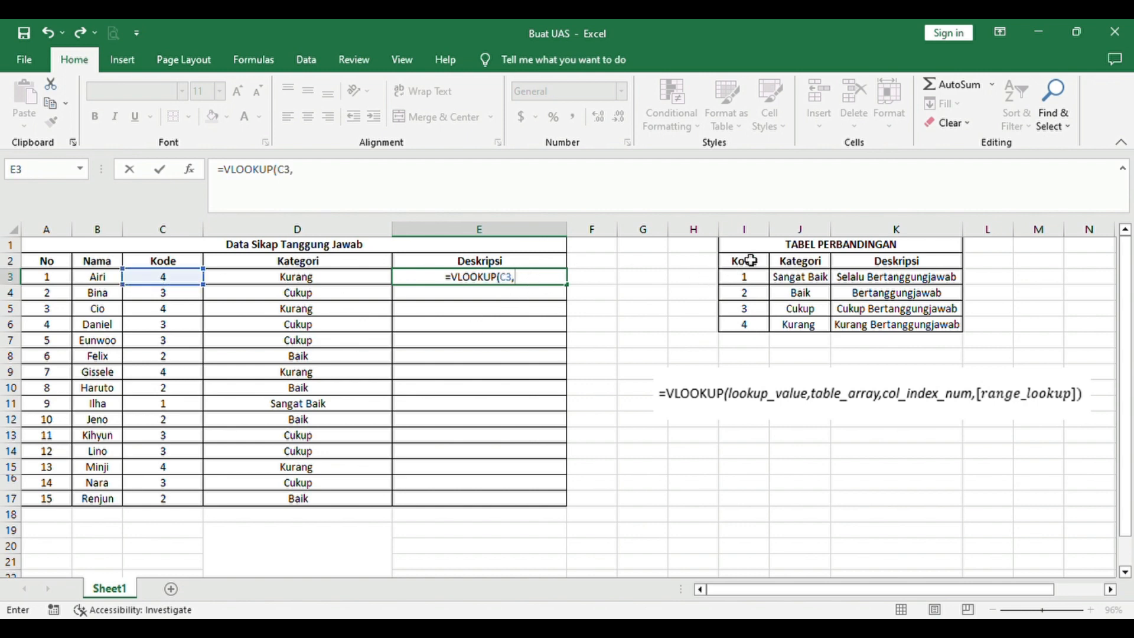
left_click_drag(746, 261, 898, 337)
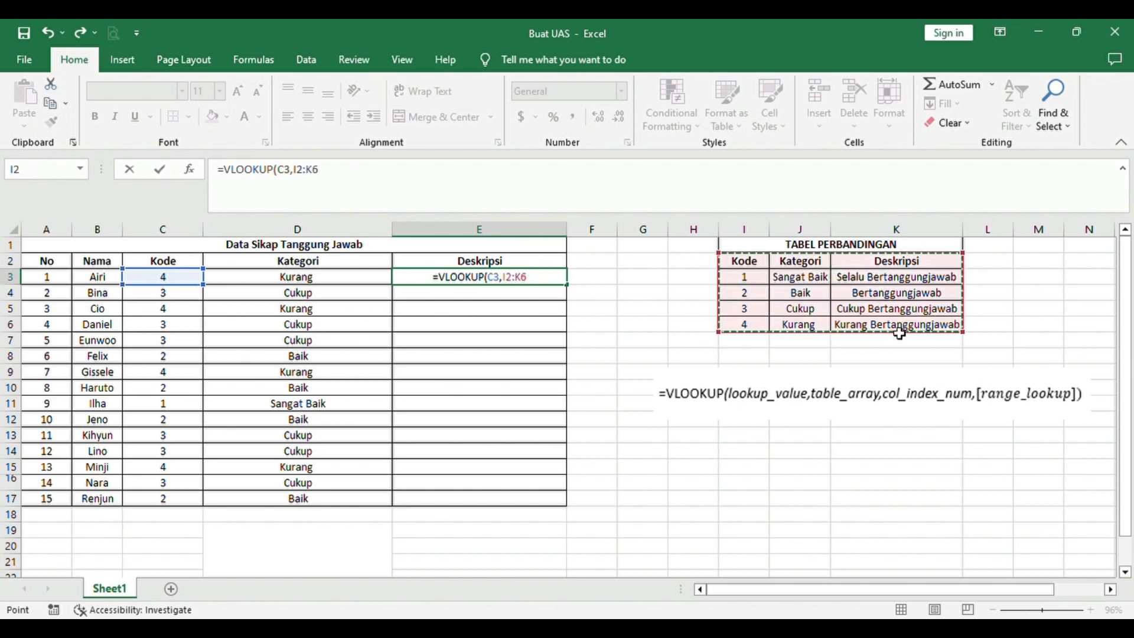
Anchor the table array's start as $I$2 and complete E3 as =VLOOKUP(C3,$I$2:K6,3,FALSE)
left_click(511, 284)
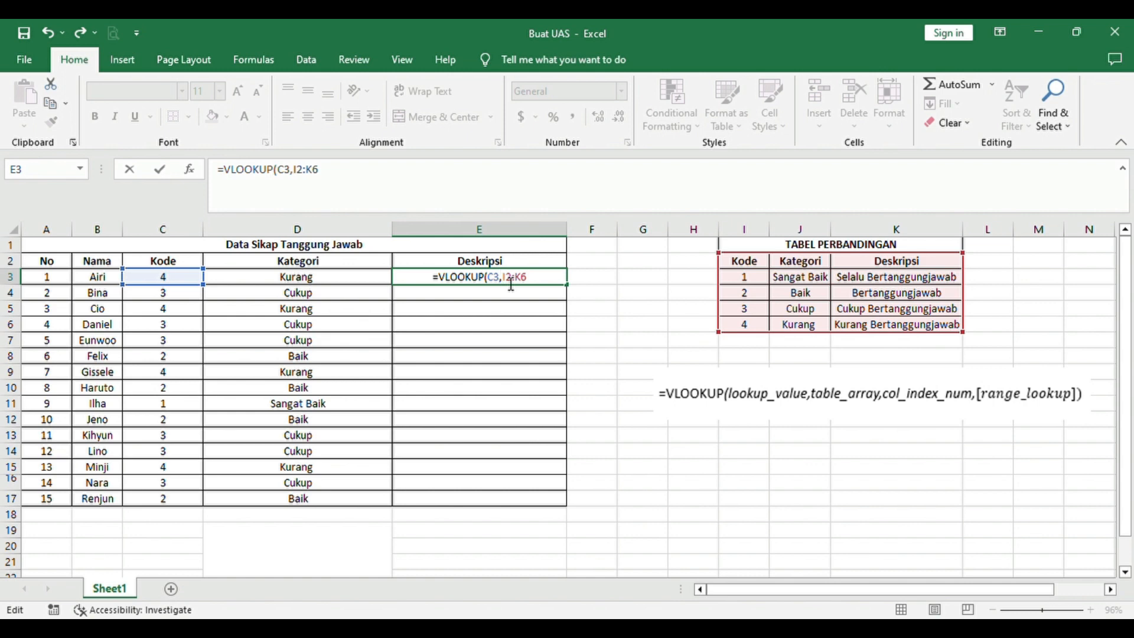
type("$")
key("Right")
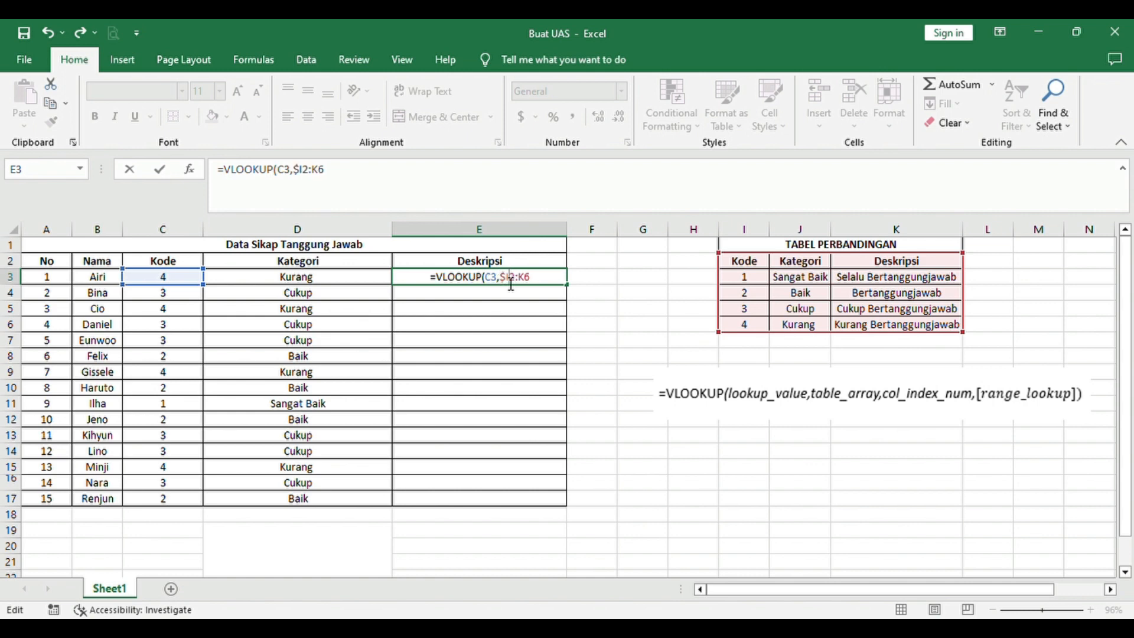
type("$2:K6")
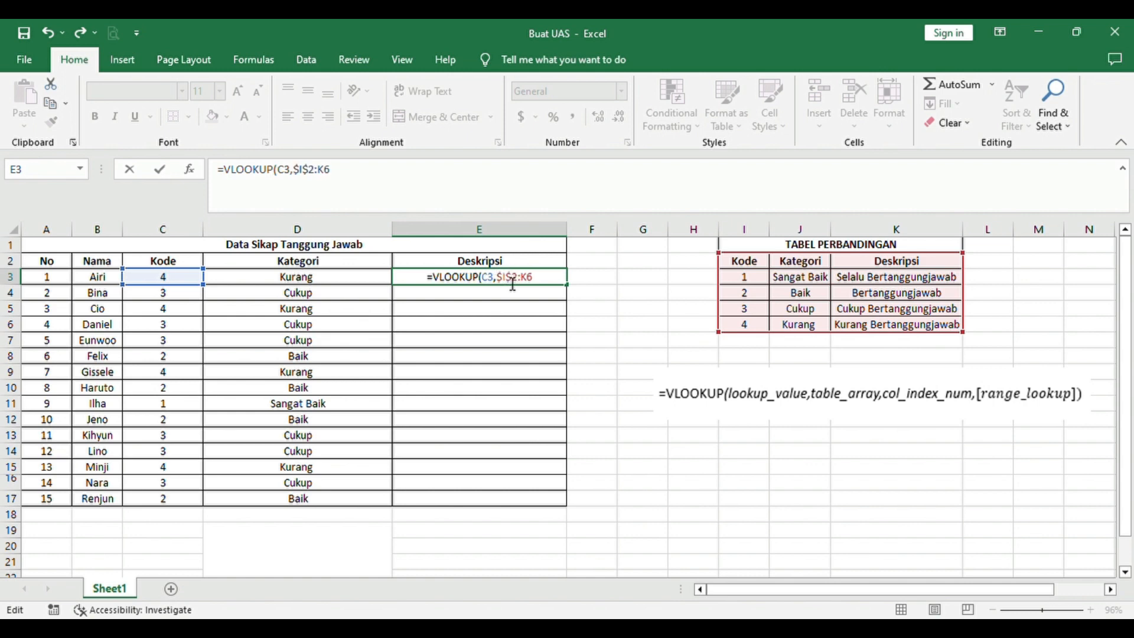
type(",")
type("3")
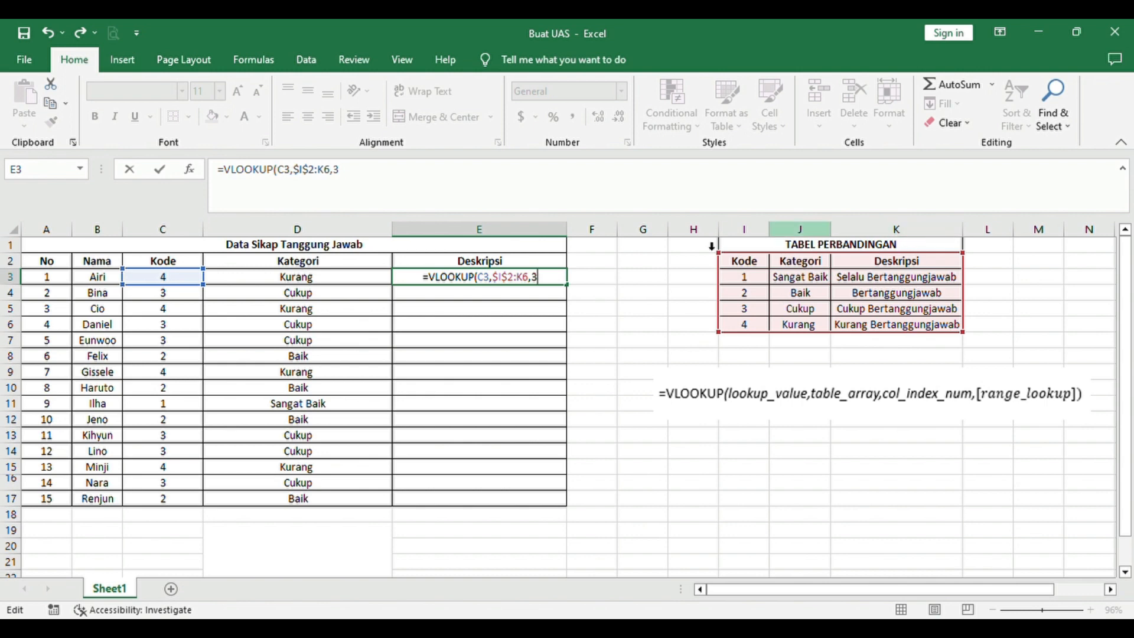
type(",FALSE")
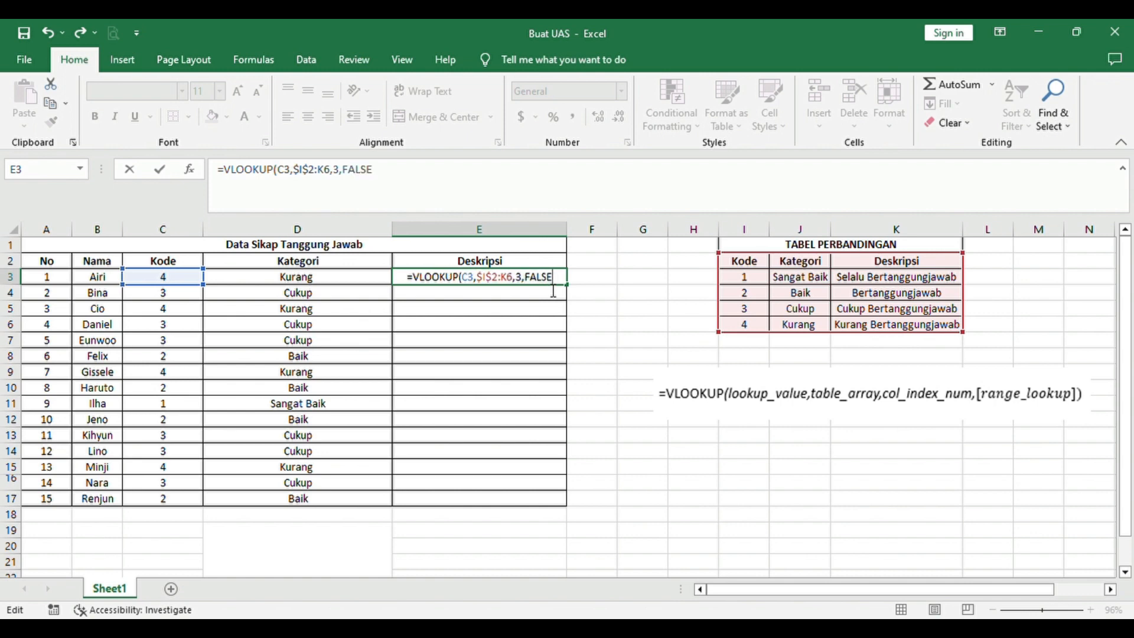
type(")")
key("Return")
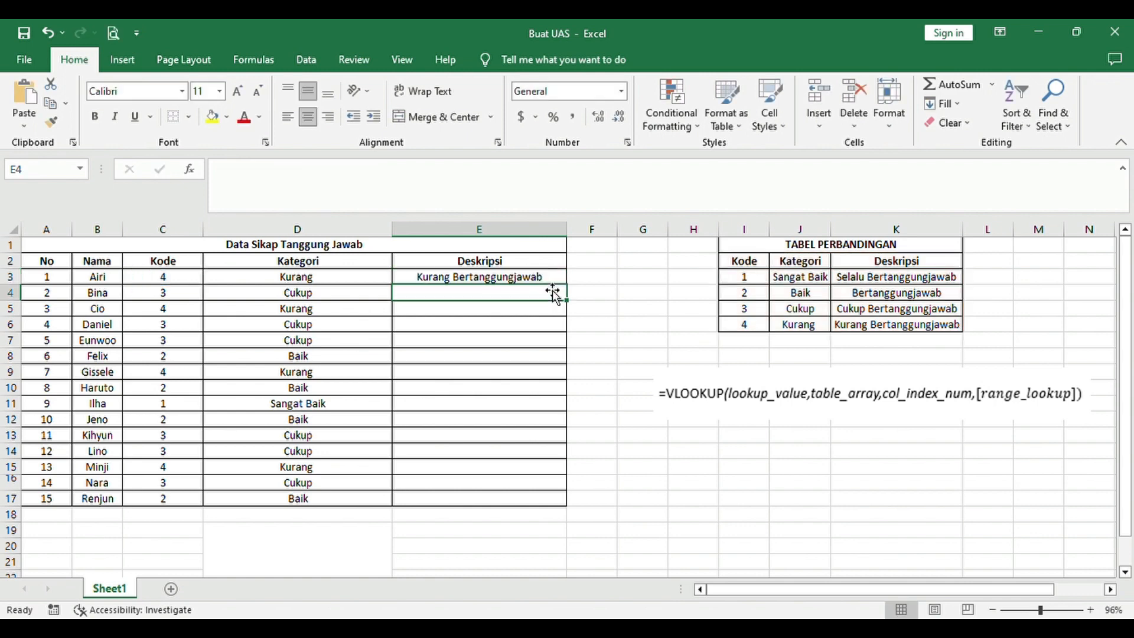
Copy the VLOOKUP formula in E3 down the Deskripsi column through E17
left_click(550, 283)
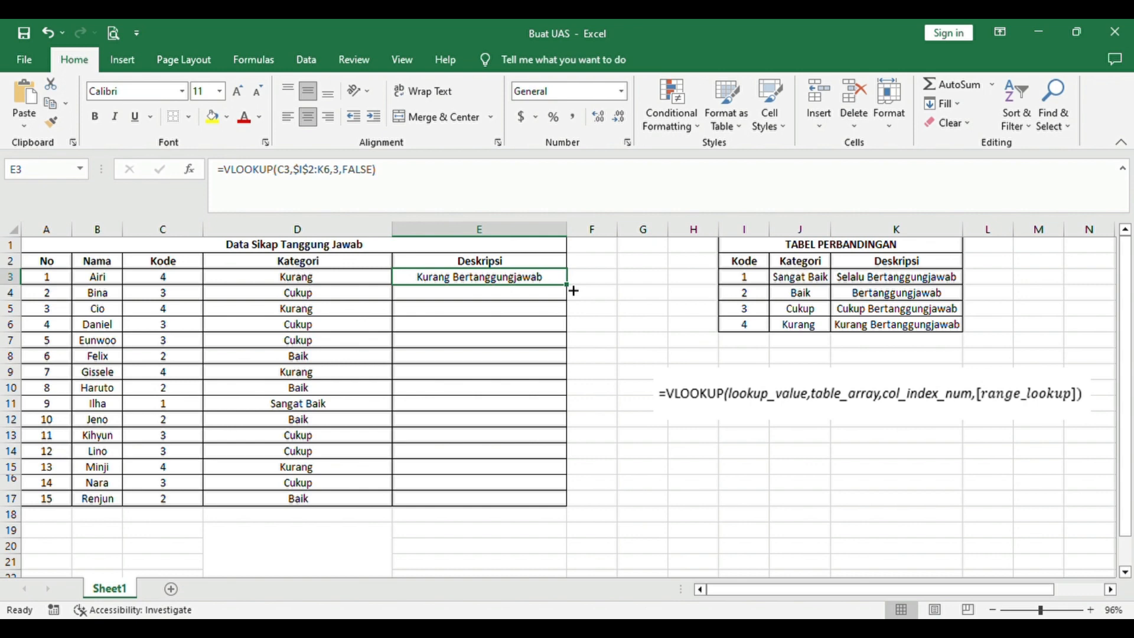
left_click_drag(573, 291, 572, 508)
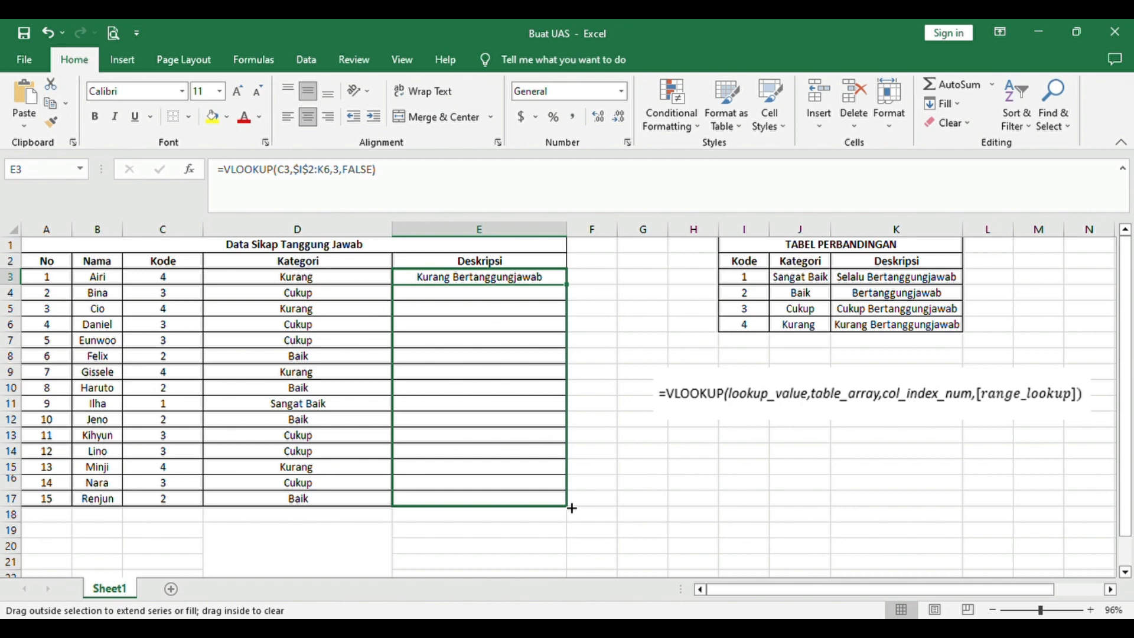
left_click_drag(572, 508, 570, 507)
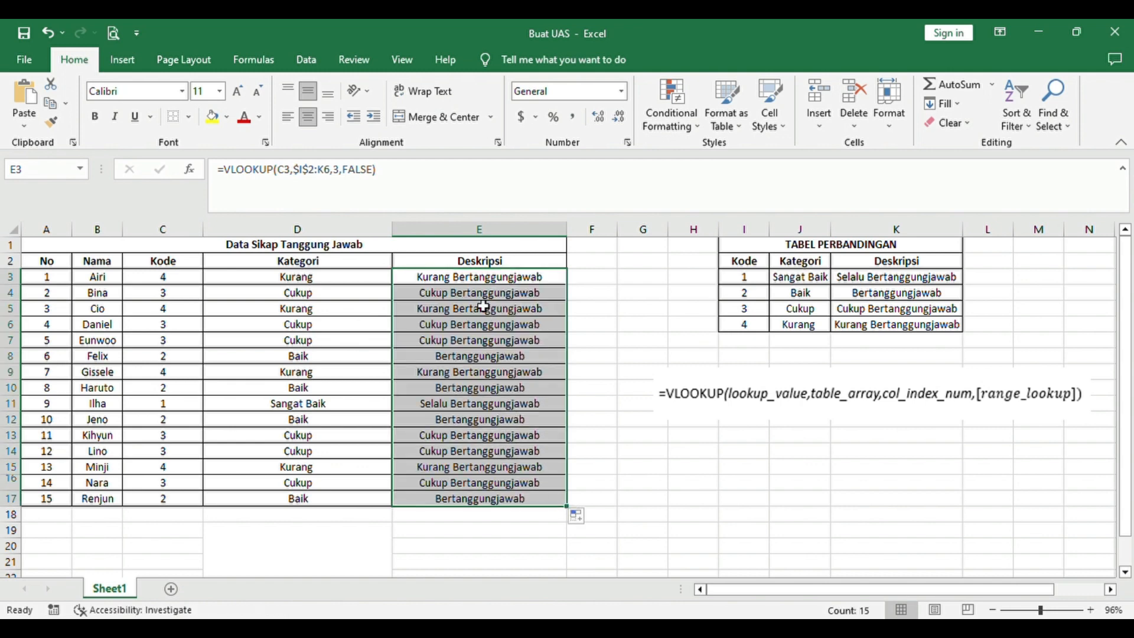
left_click(476, 281)
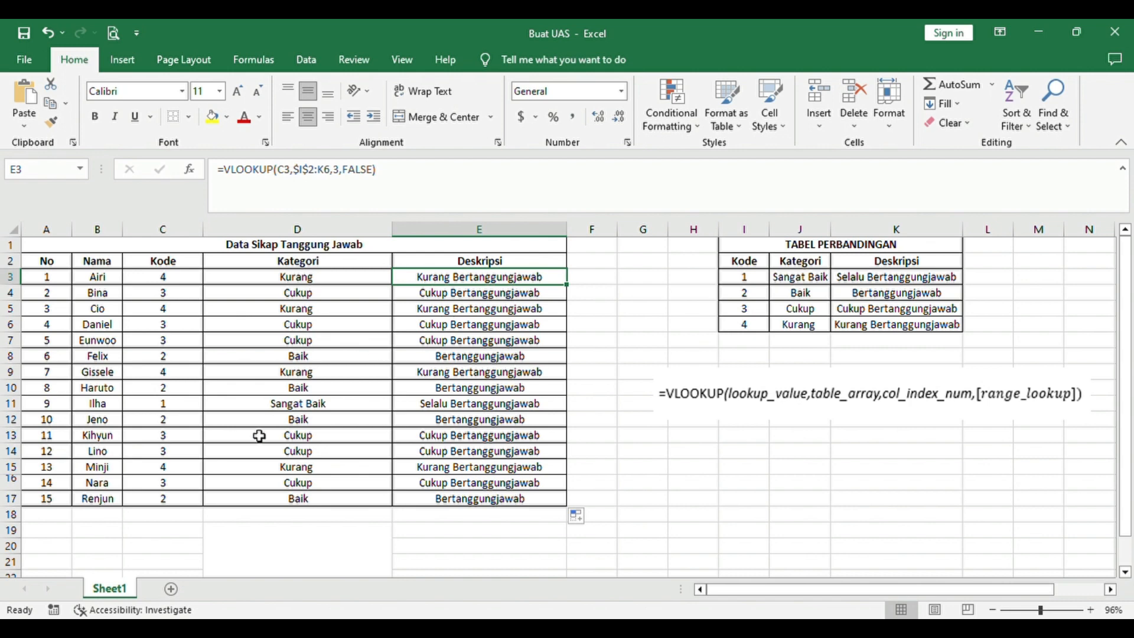
Check the Kode, Kategori and Deskripsi cells in row 17 against the code 2 row of TABEL PERBANDINGAN
left_click(148, 505)
left_click(243, 507)
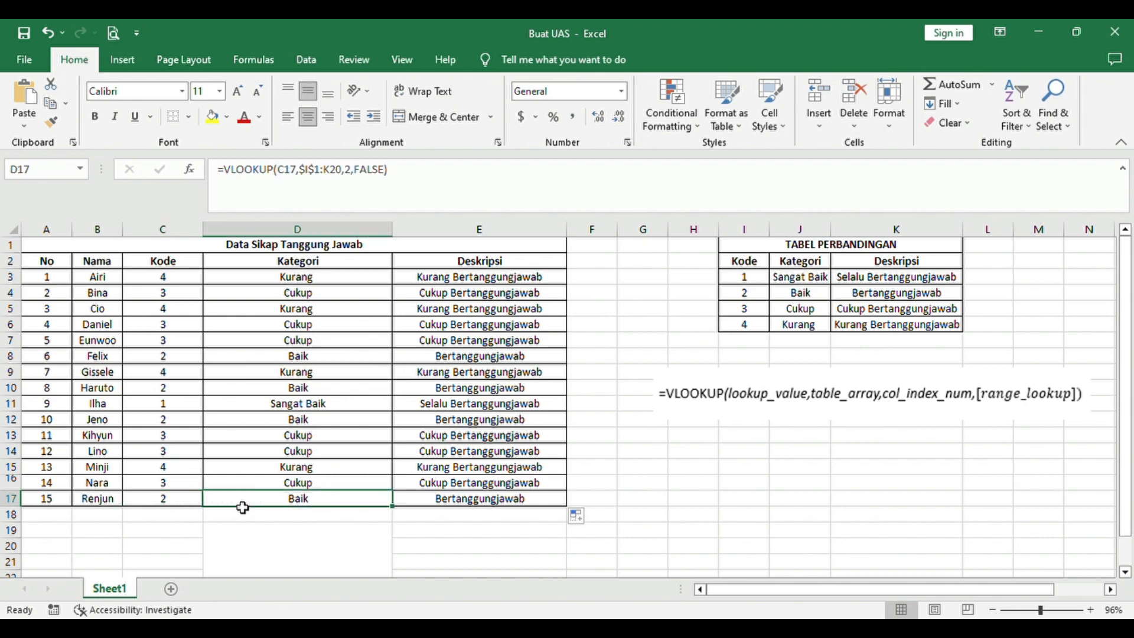
left_click(437, 505)
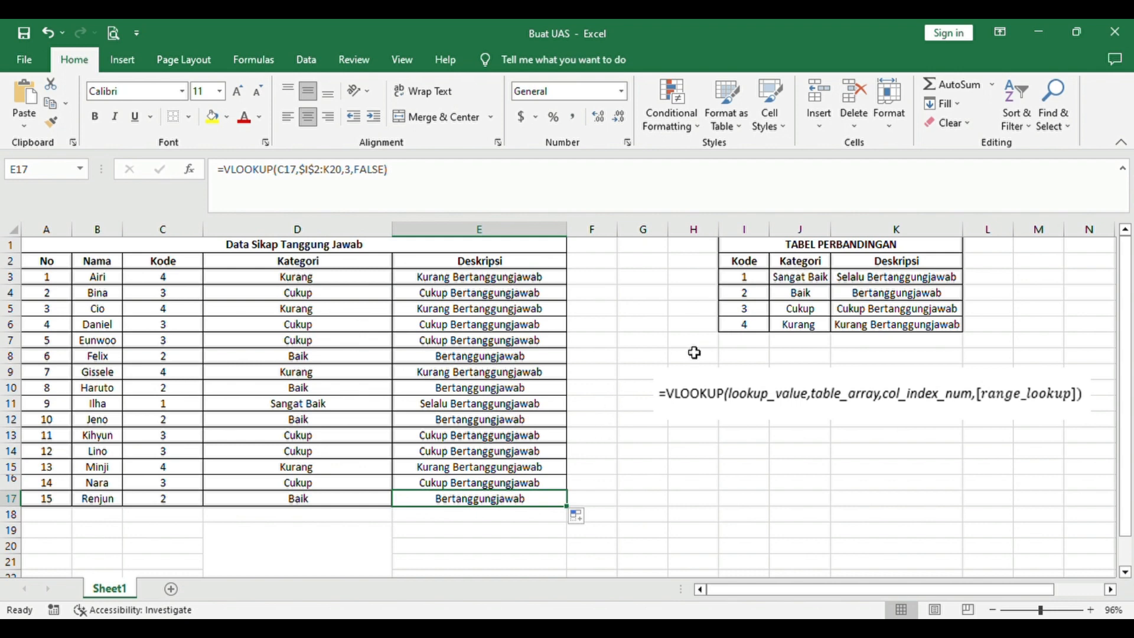
left_click(761, 299)
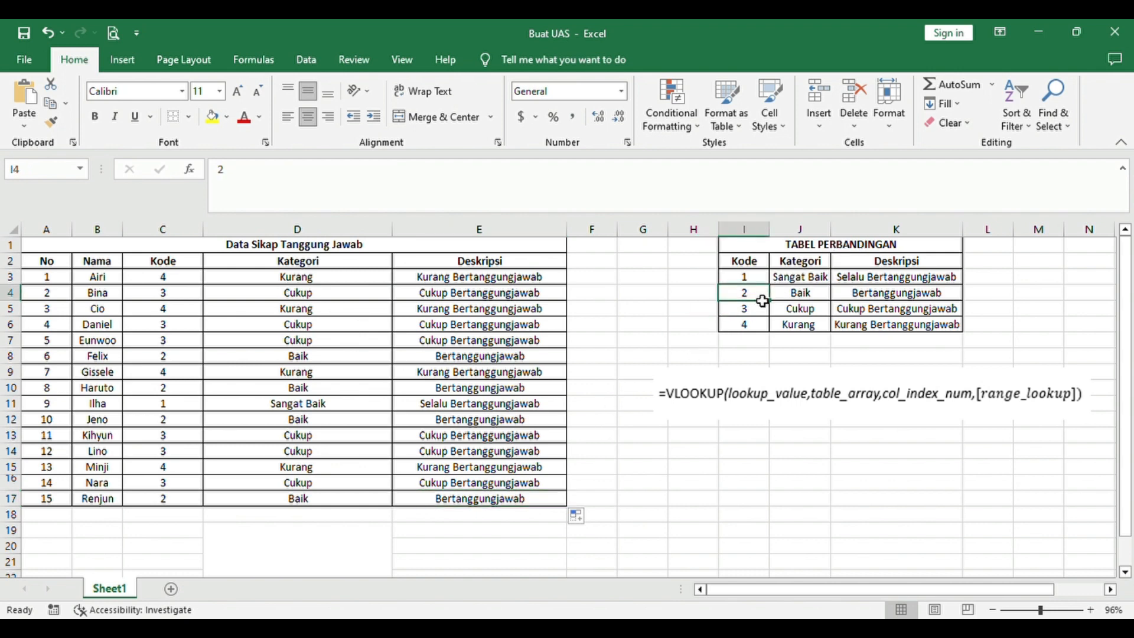
left_click(795, 297)
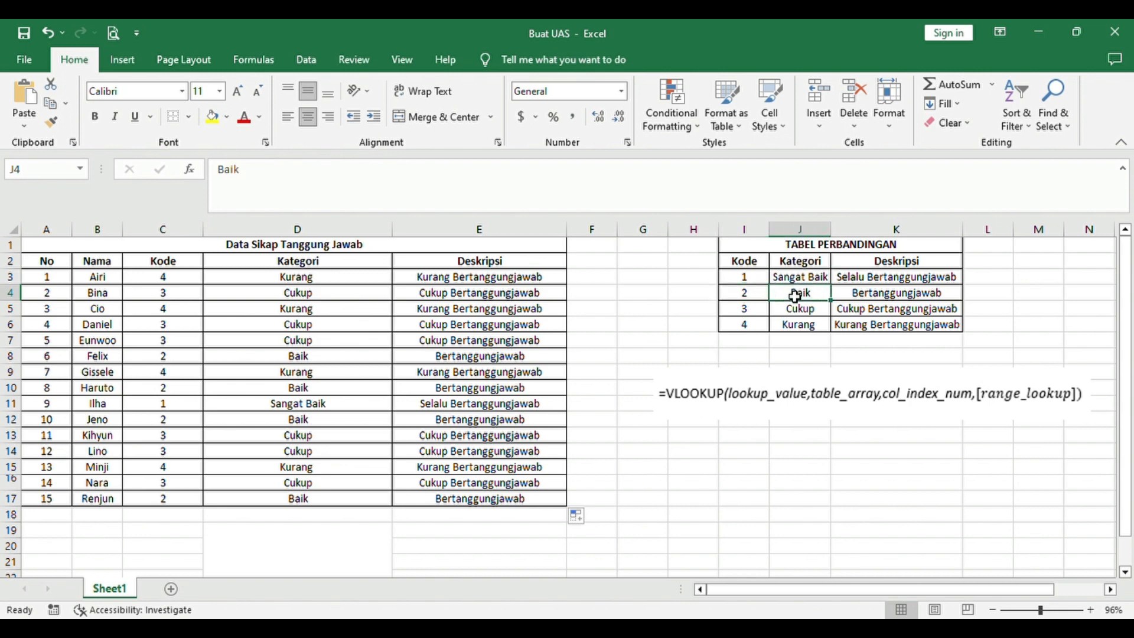
left_click(870, 301)
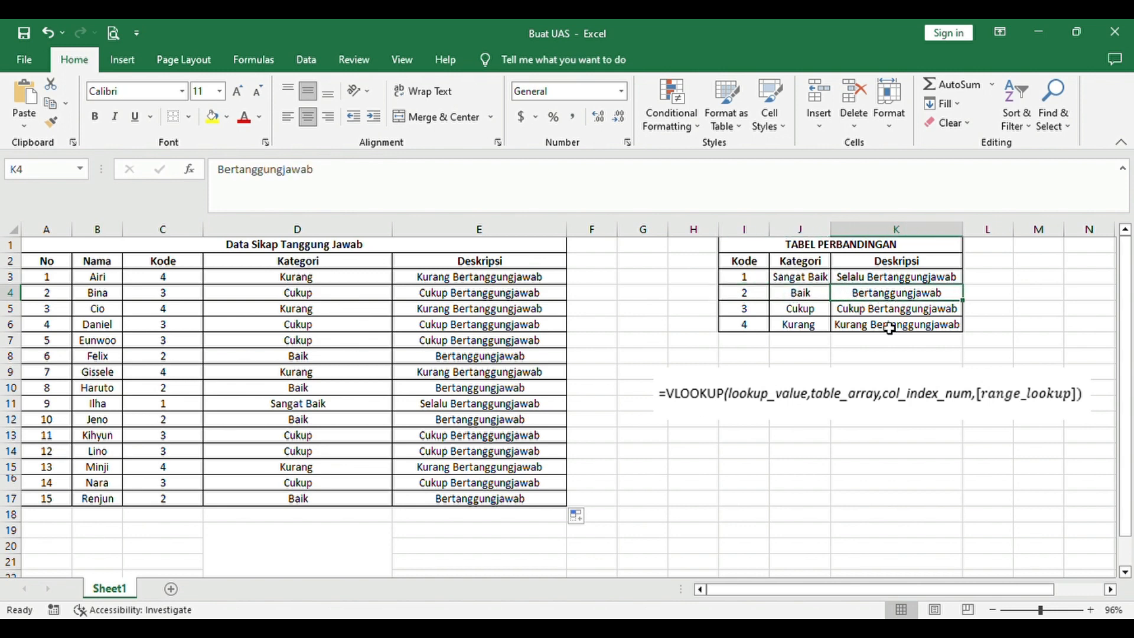
left_click(793, 365)
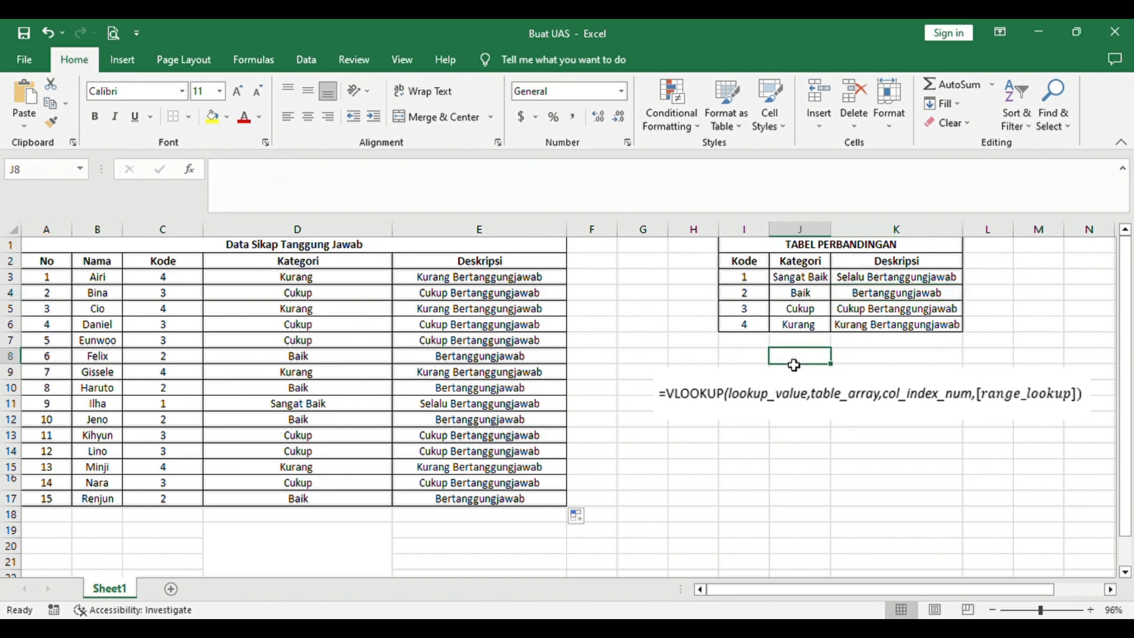
left_click(694, 442)
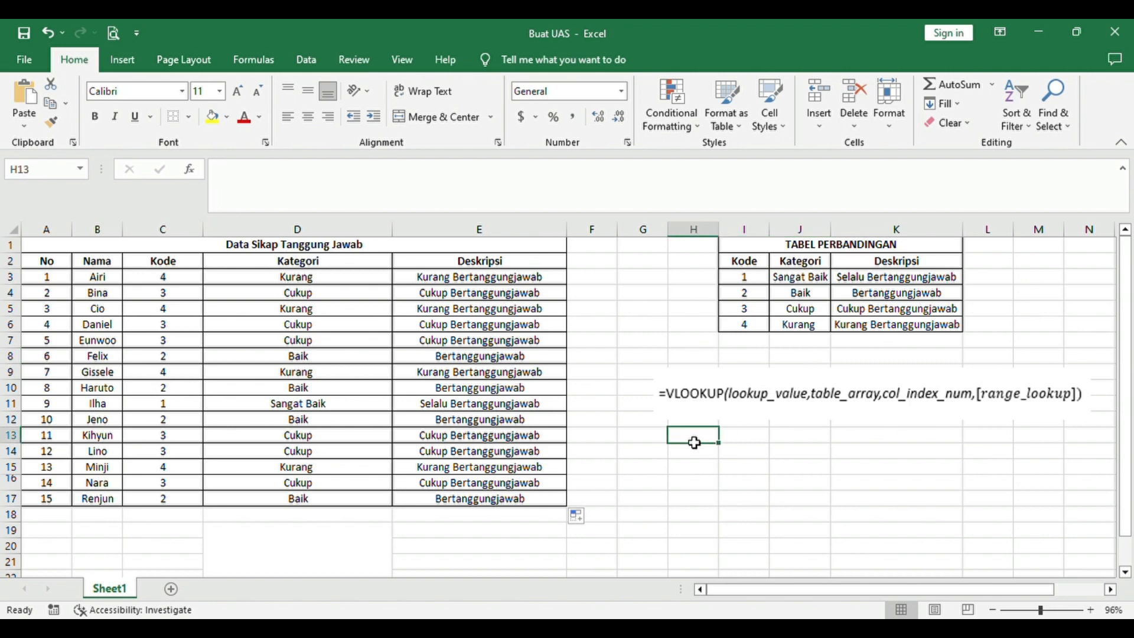